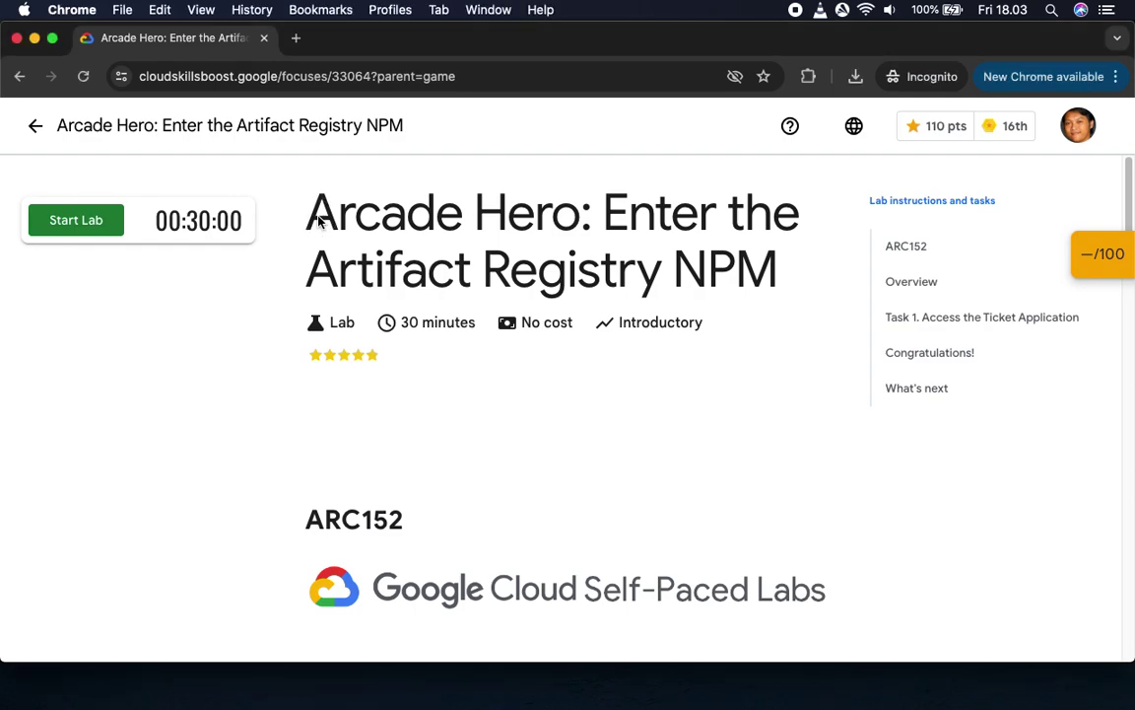
# - Look over the introduction of the Arcade Hero: Enter the Artifact Registry NPM lab and start the lab
pyautogui.moveTo(316, 211); pyautogui.dragTo(778, 280)
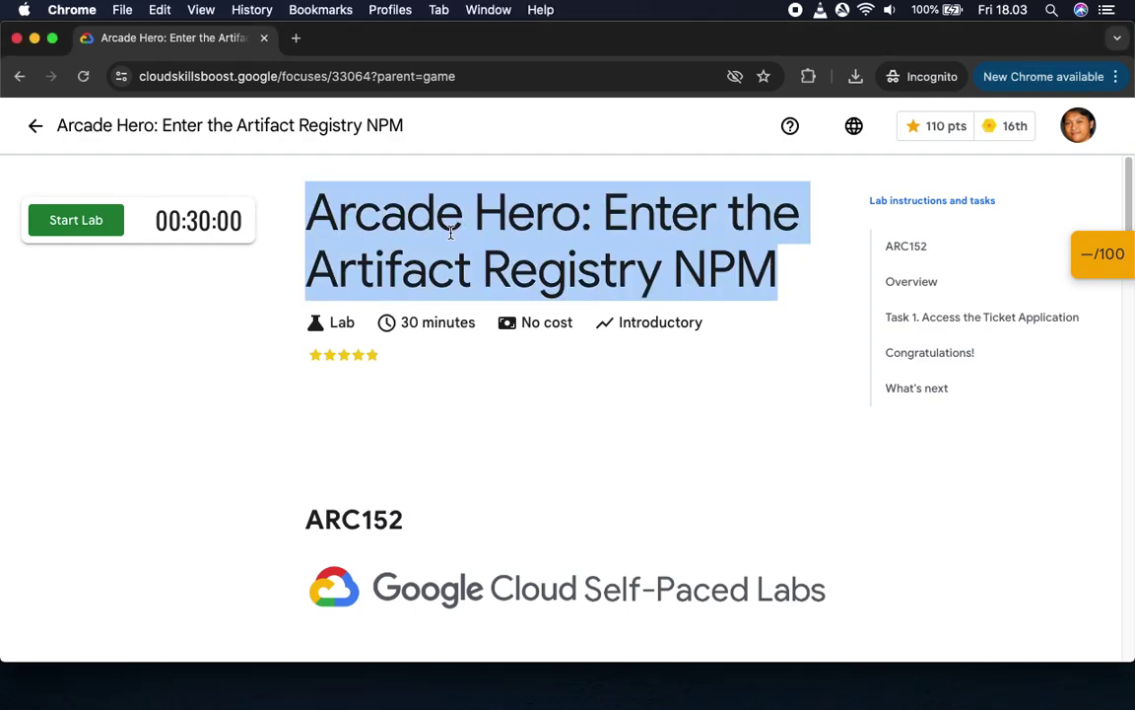
pyautogui.scroll(-8, 569, 297)
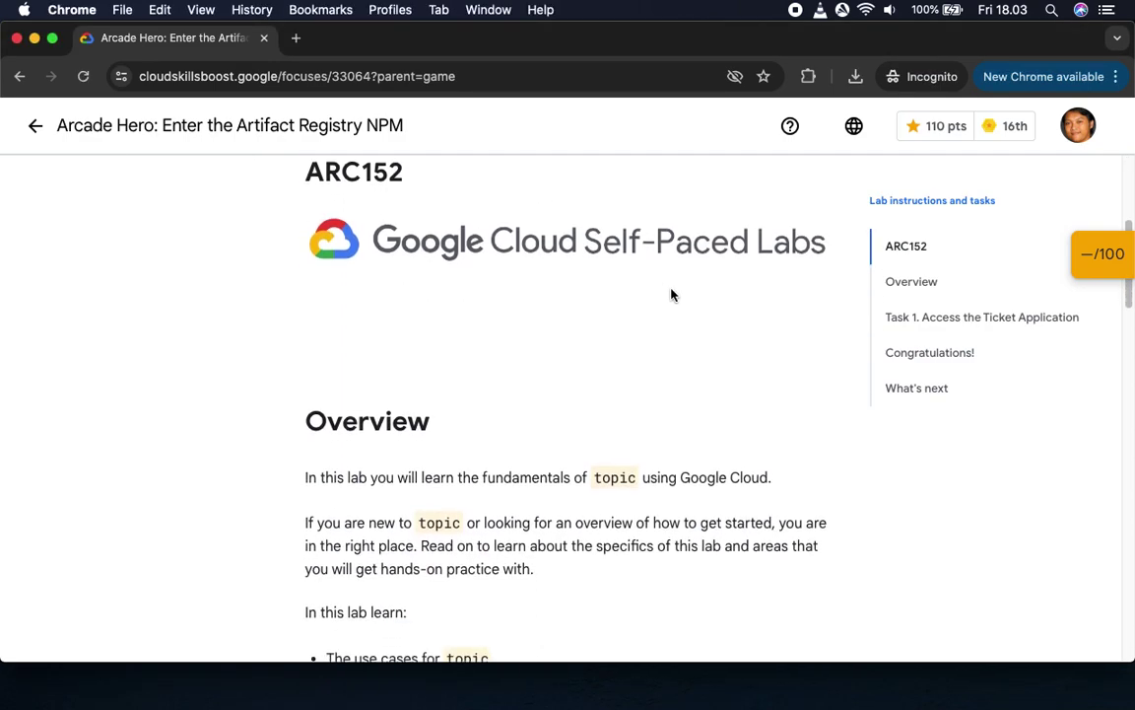
pyautogui.scroll(-1, 335, 427)
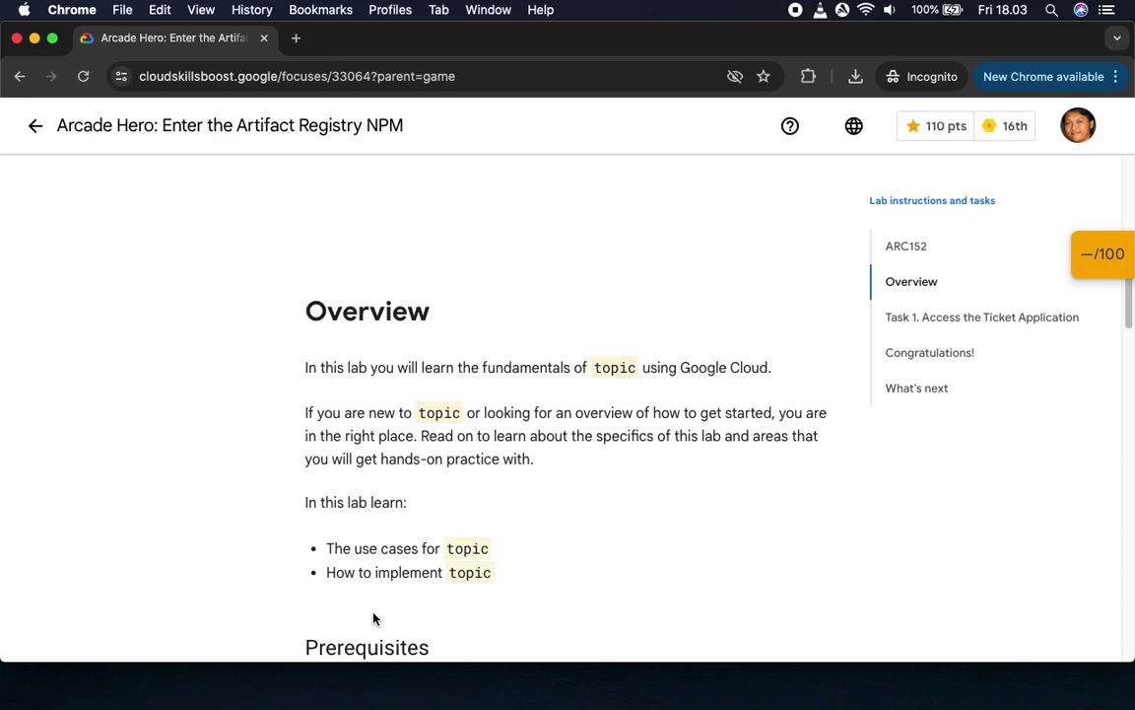
pyautogui.click(1102, 259)
pyautogui.click(1102, 267)
pyautogui.scroll(5, 268, 261)
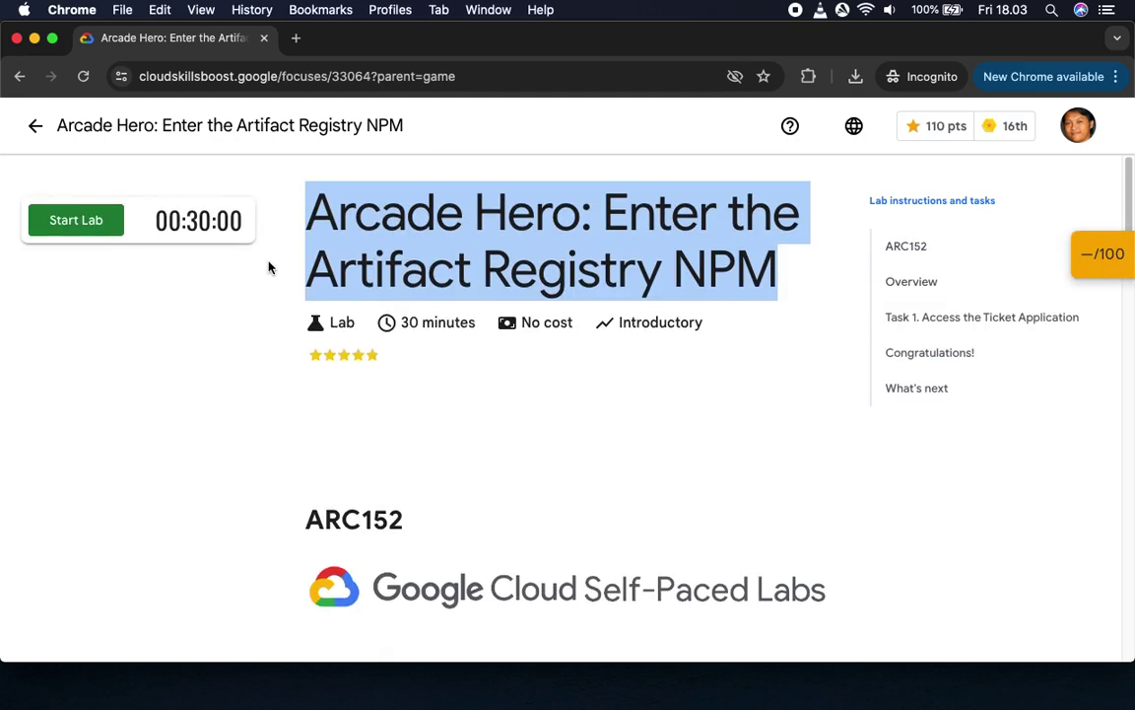
pyautogui.click(98, 228)
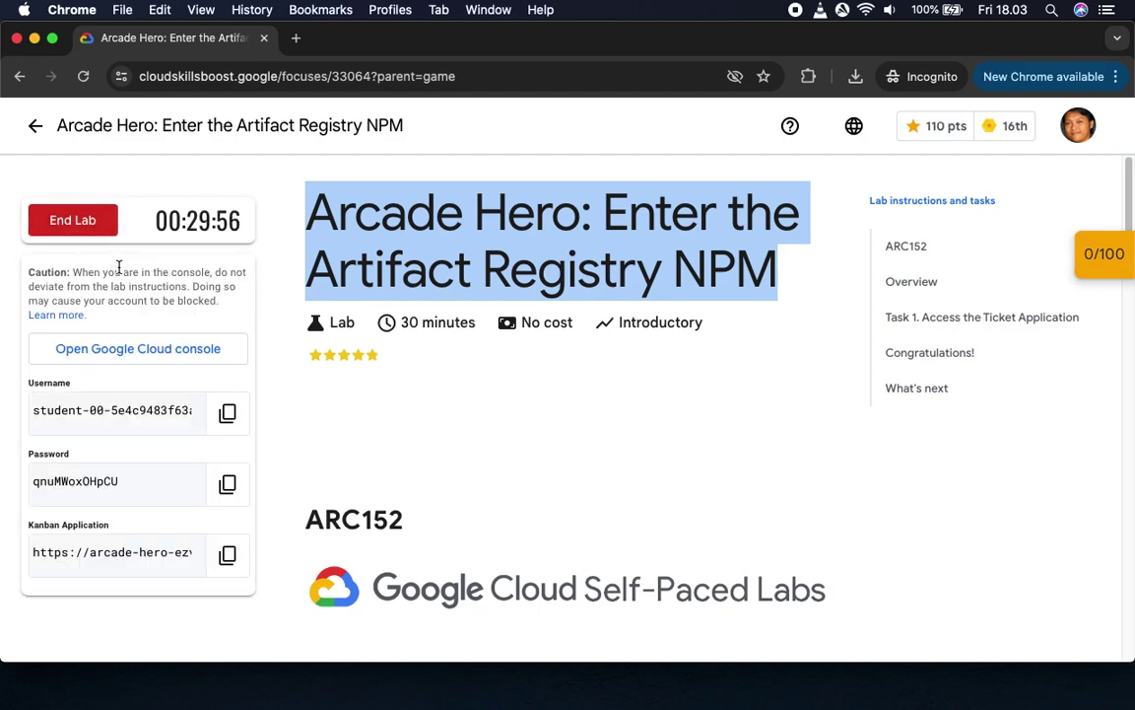
# - Copy the lab's password, open the Google Cloud console and sign in with the provided student account and its password
pyautogui.click(228, 482)
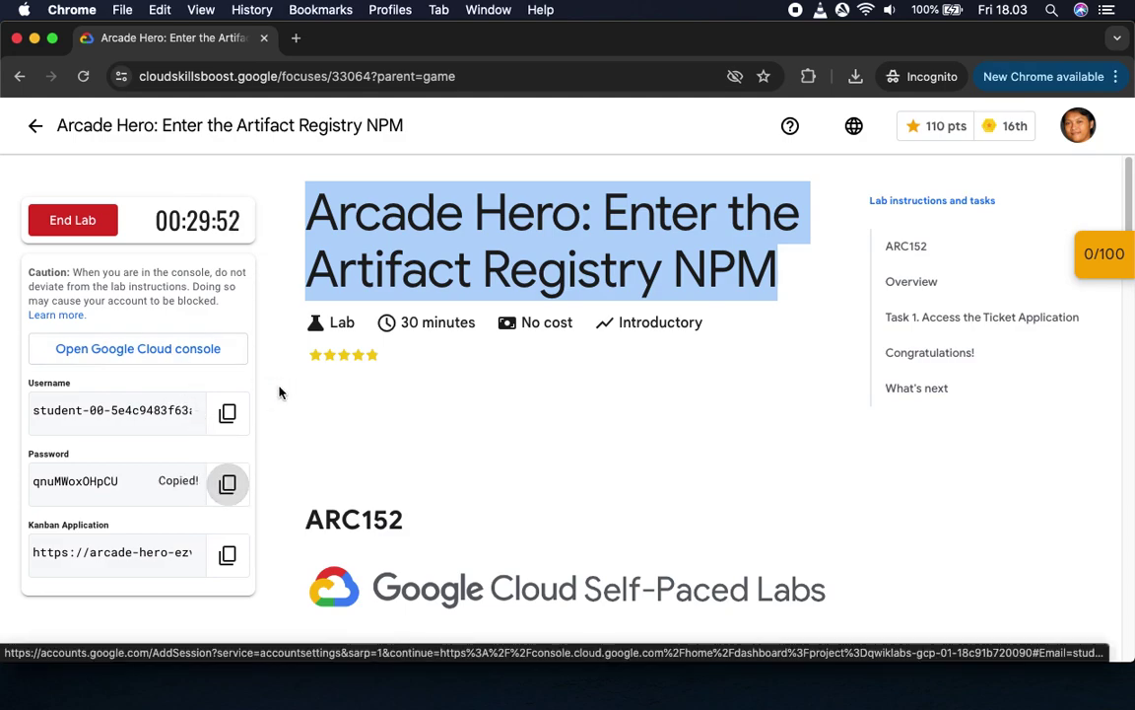
pyautogui.click(375, 431)
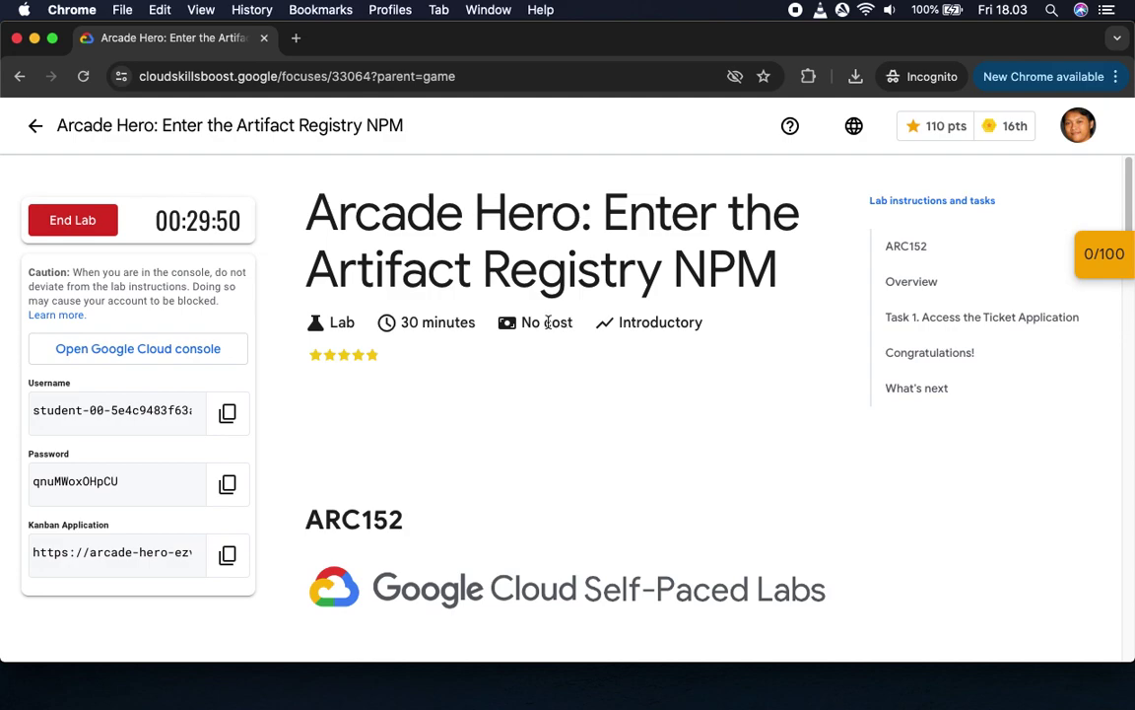
pyautogui.click(228, 482)
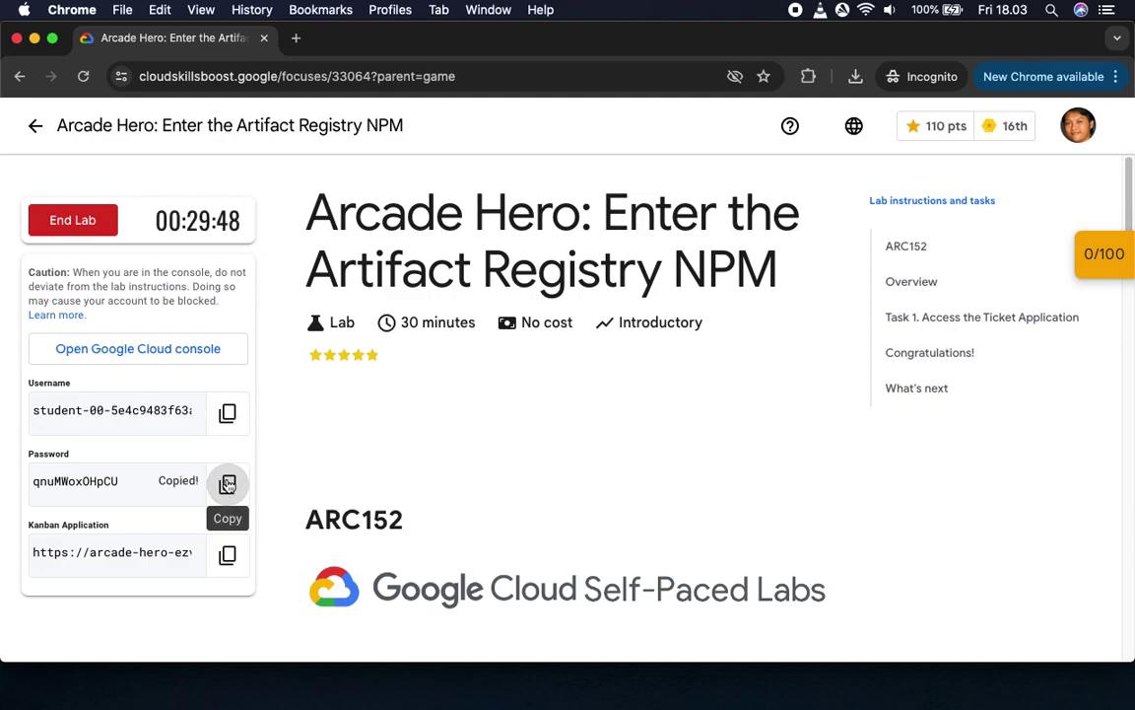
pyautogui.click(160, 349)
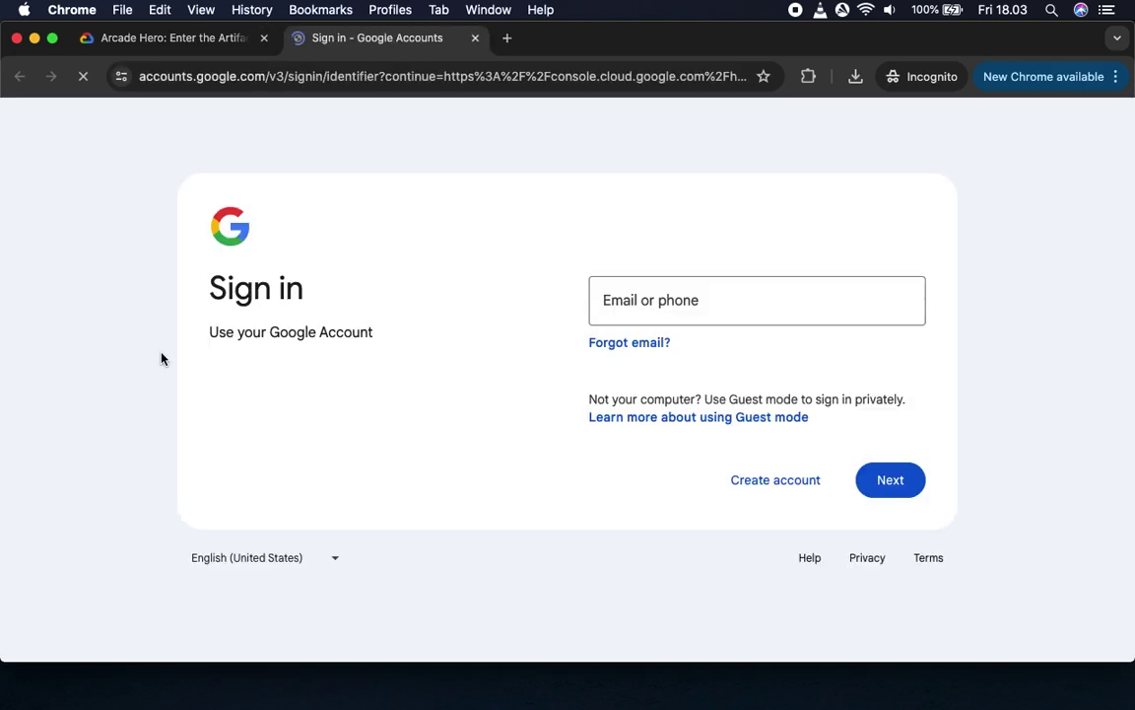
pyautogui.press('super+v')
pyautogui.click(888, 483)
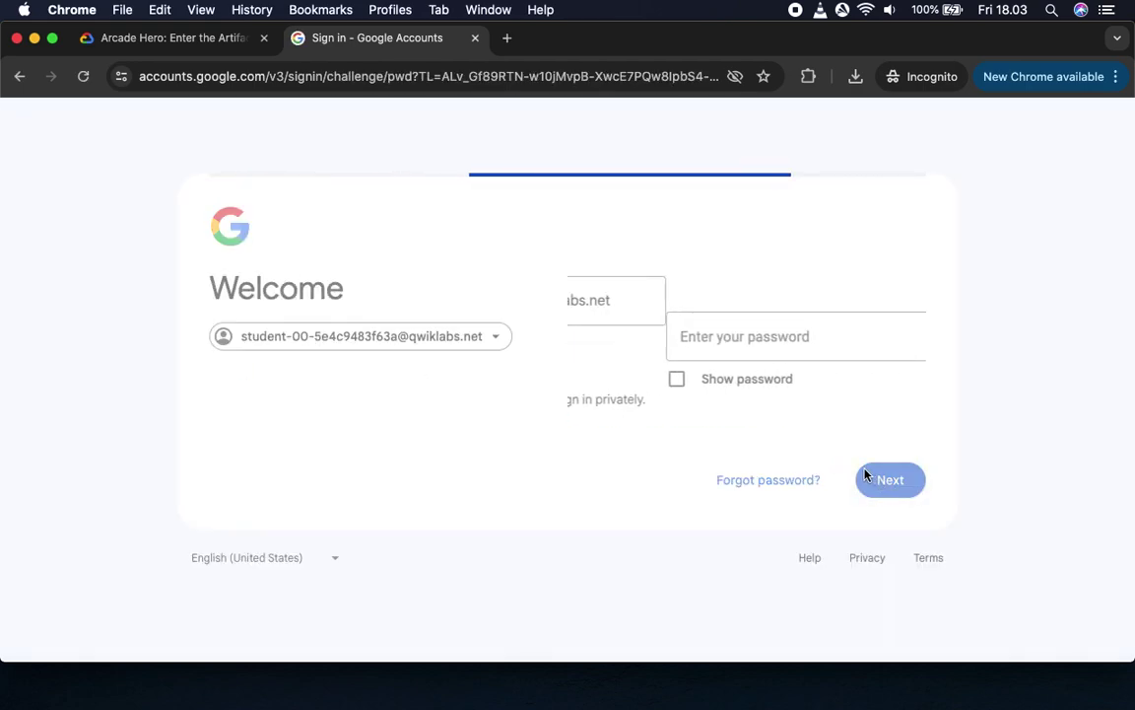
pyautogui.press('super+v')
pyautogui.click(886, 475)
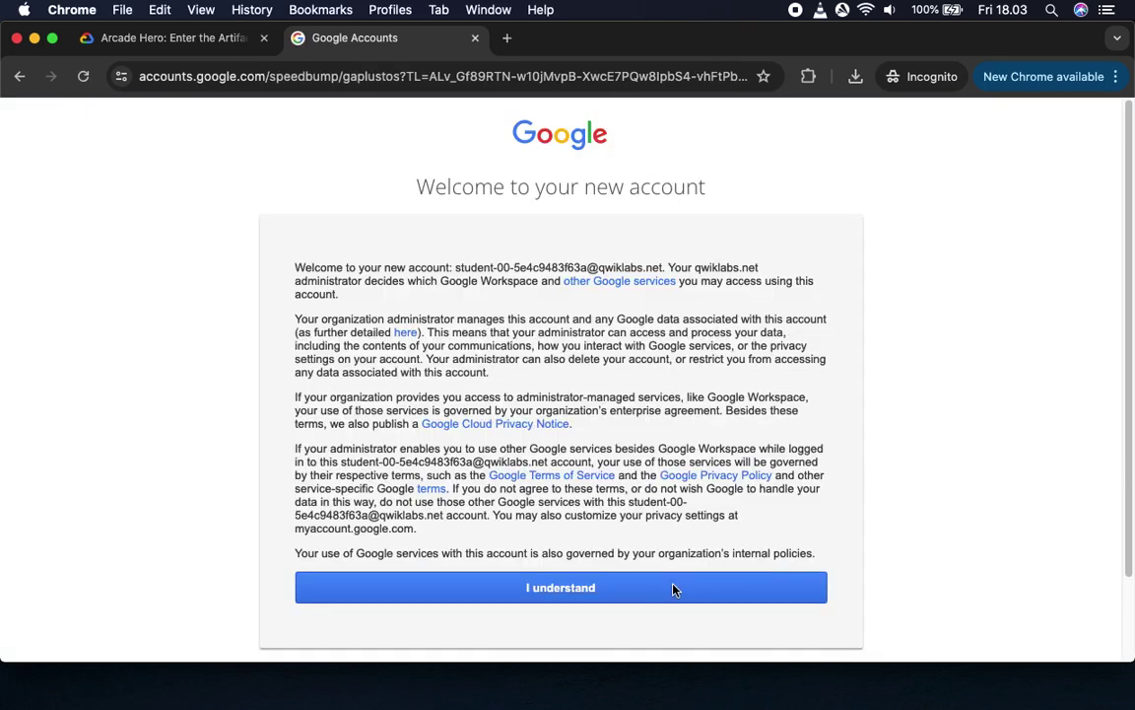
# - Acknowledge the new account notice and accept the console's terms to reach the project dashboard
pyautogui.click(675, 590)
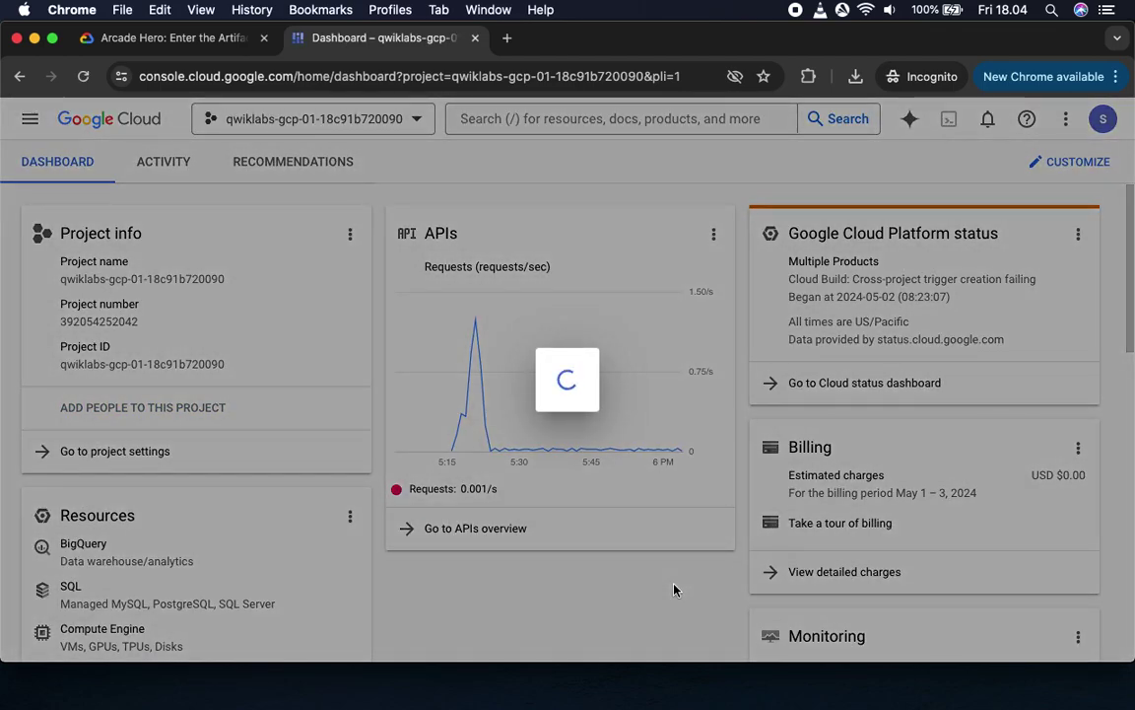
pyautogui.click(340, 454)
pyautogui.click(742, 635)
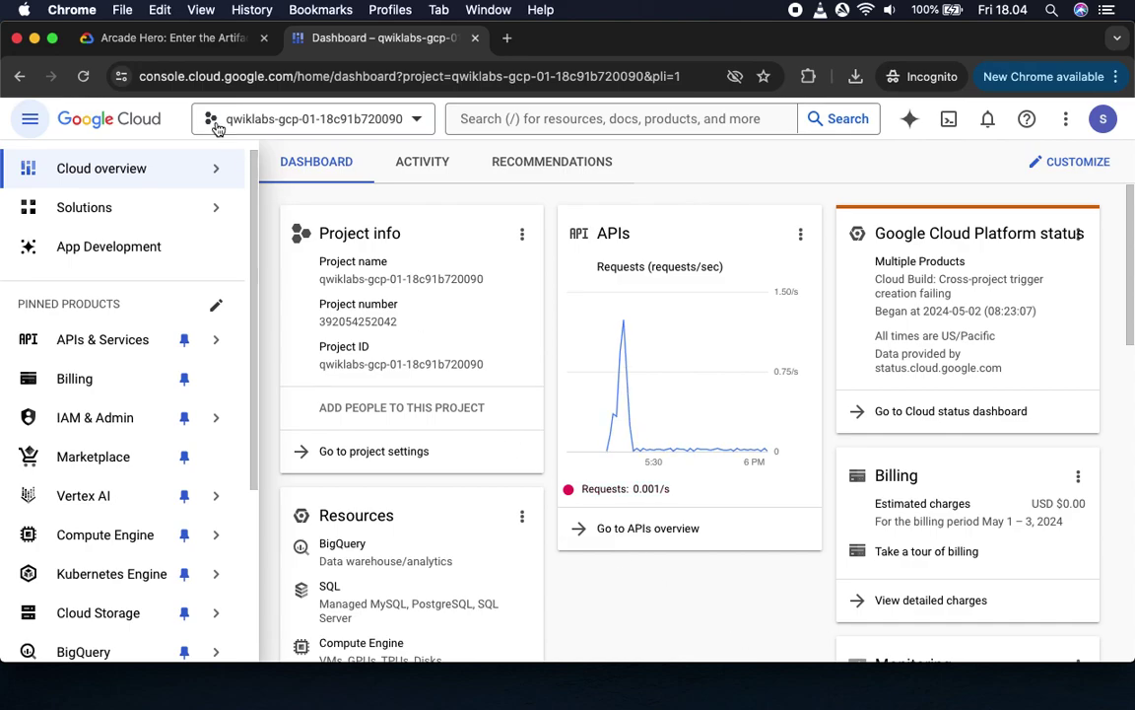
# - Copy the ticket application address from Task 1 of the lab instructions and open it in a new browser tab
pyautogui.click(162, 40)
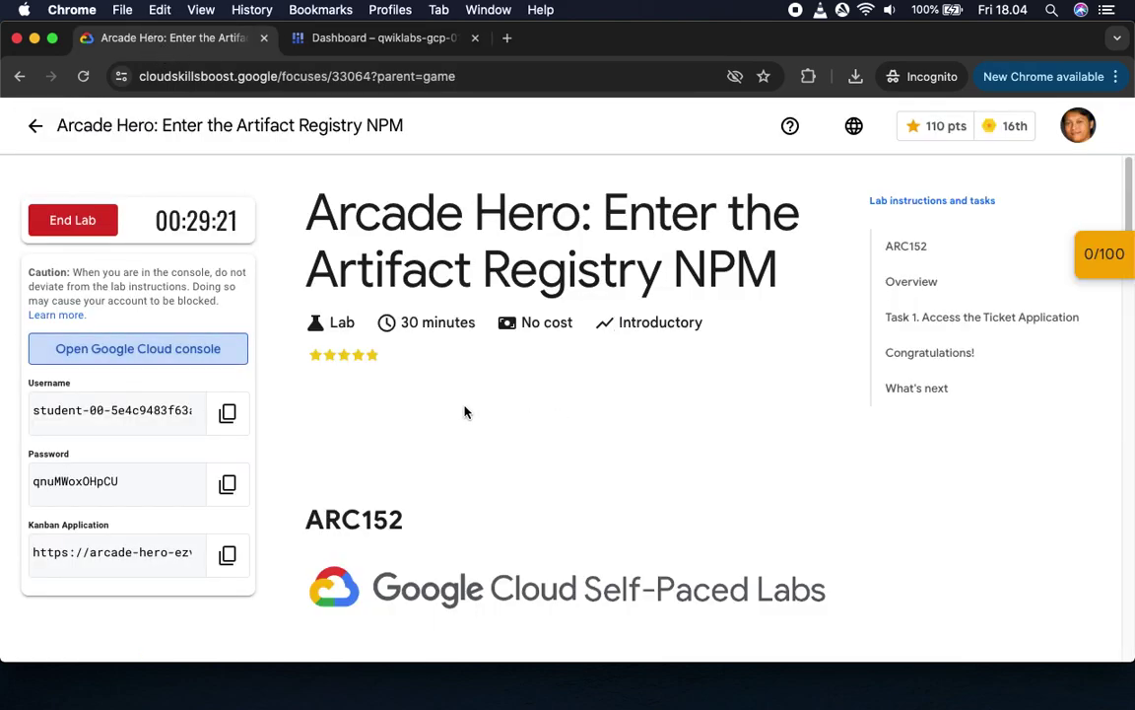
pyautogui.scroll(-5, 463, 411)
pyautogui.scroll(-2, 467, 412)
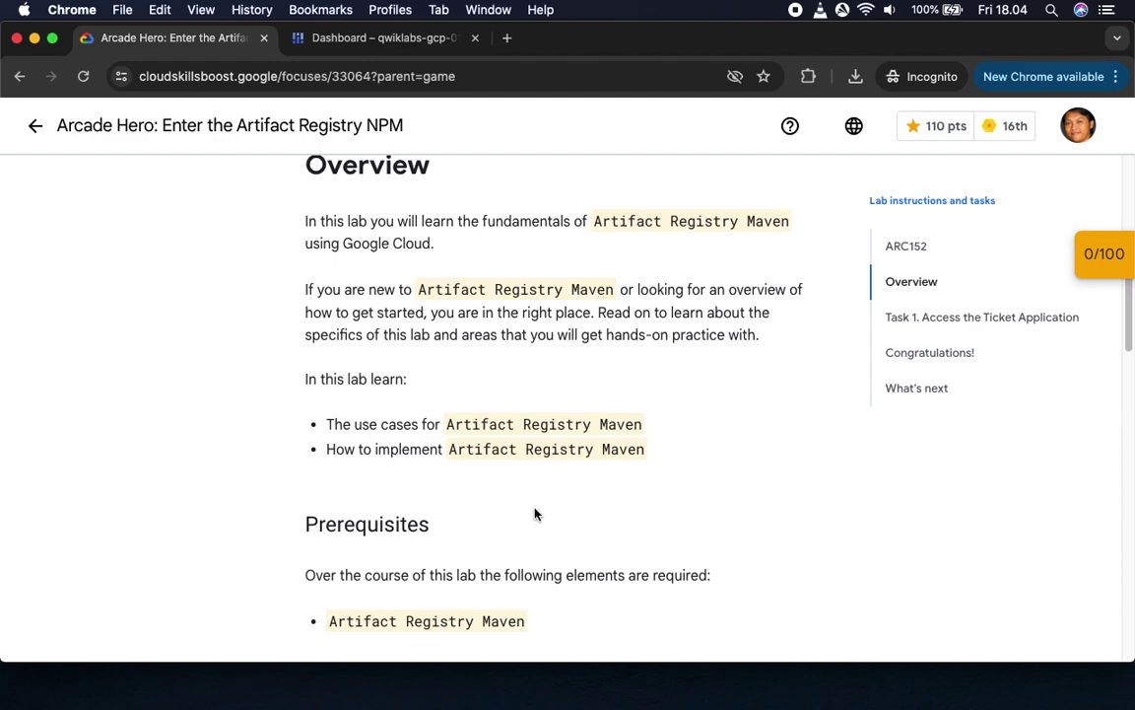
pyautogui.scroll(-5, 535, 514)
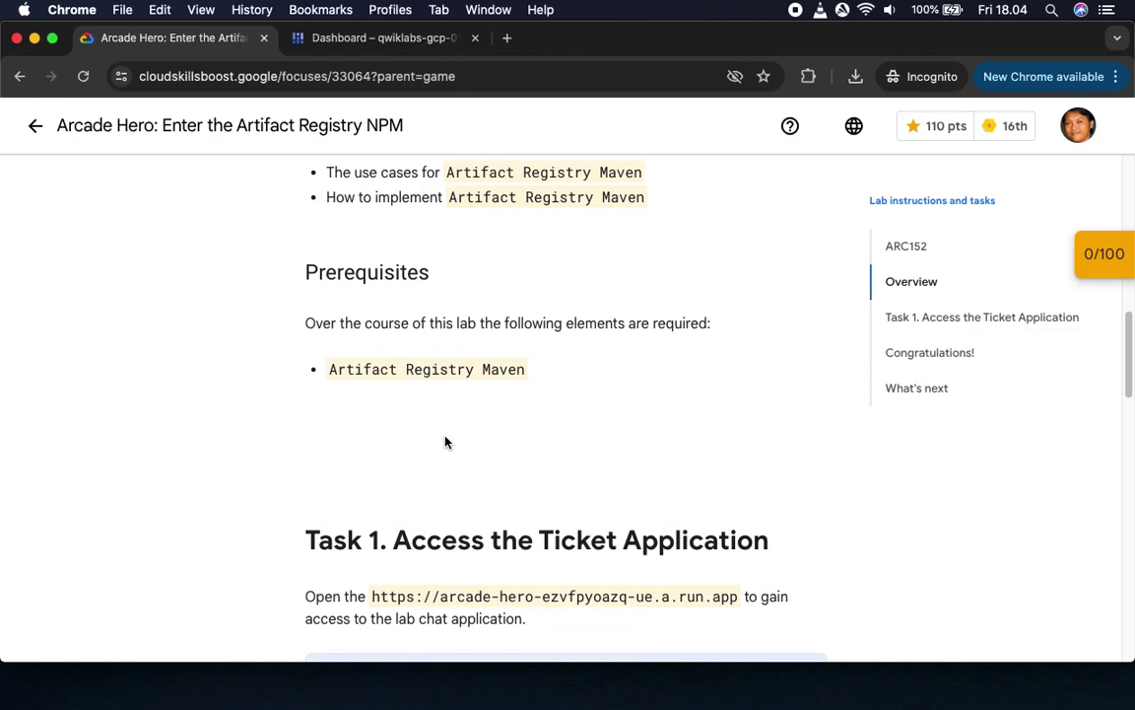
pyautogui.scroll(-5, 449, 439)
pyautogui.moveTo(372, 359); pyautogui.dragTo(737, 363)
pyautogui.press('super+c')
pyautogui.press('super+t')
pyautogui.press('super+v')
pyautogui.press('Return')
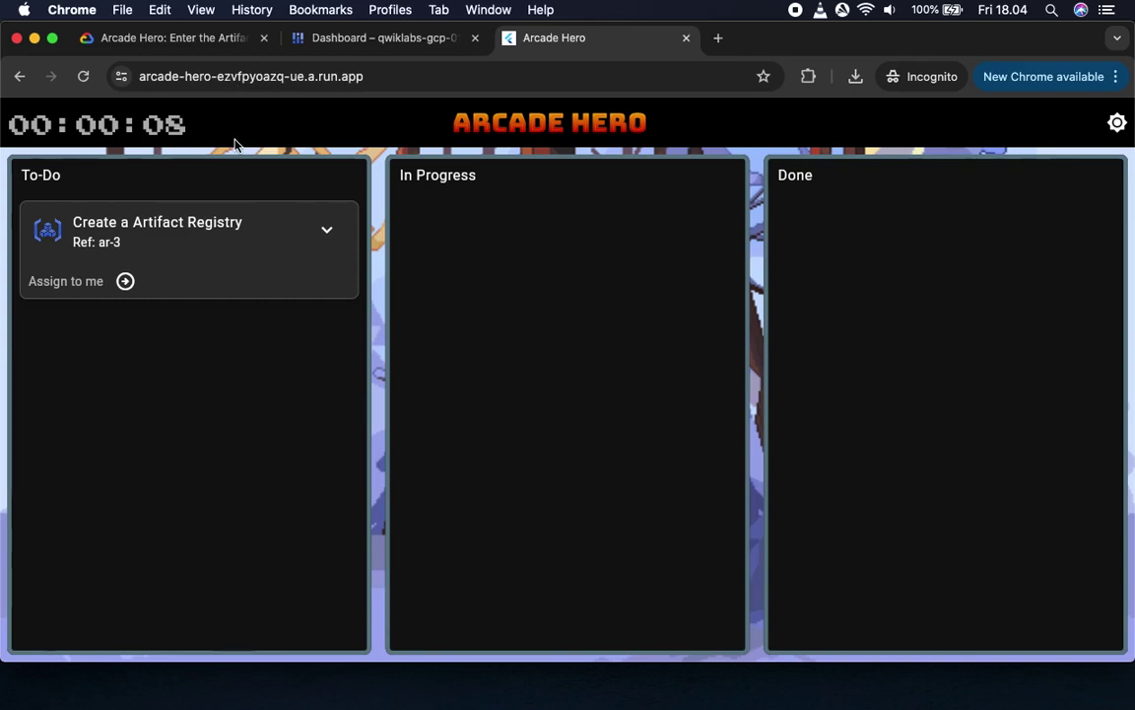
# - Expand the Create a Artifact Registry ticket and read the Task 1 notes about working with the kanban application
pyautogui.click(328, 233)
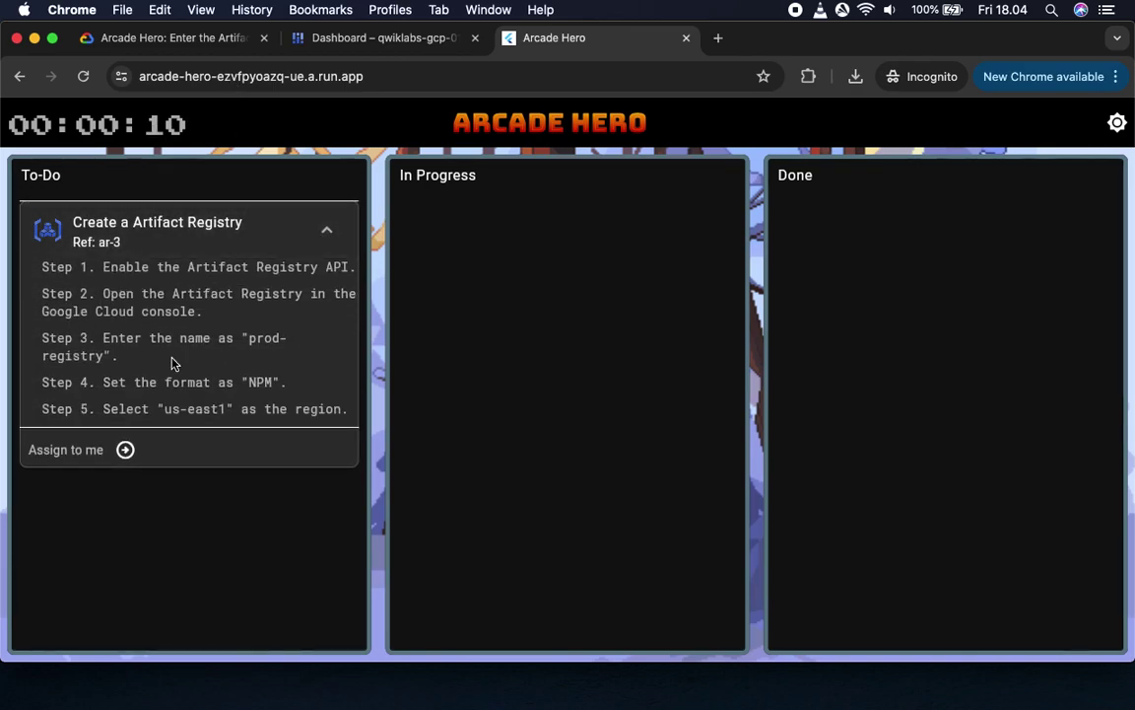
pyautogui.click(164, 37)
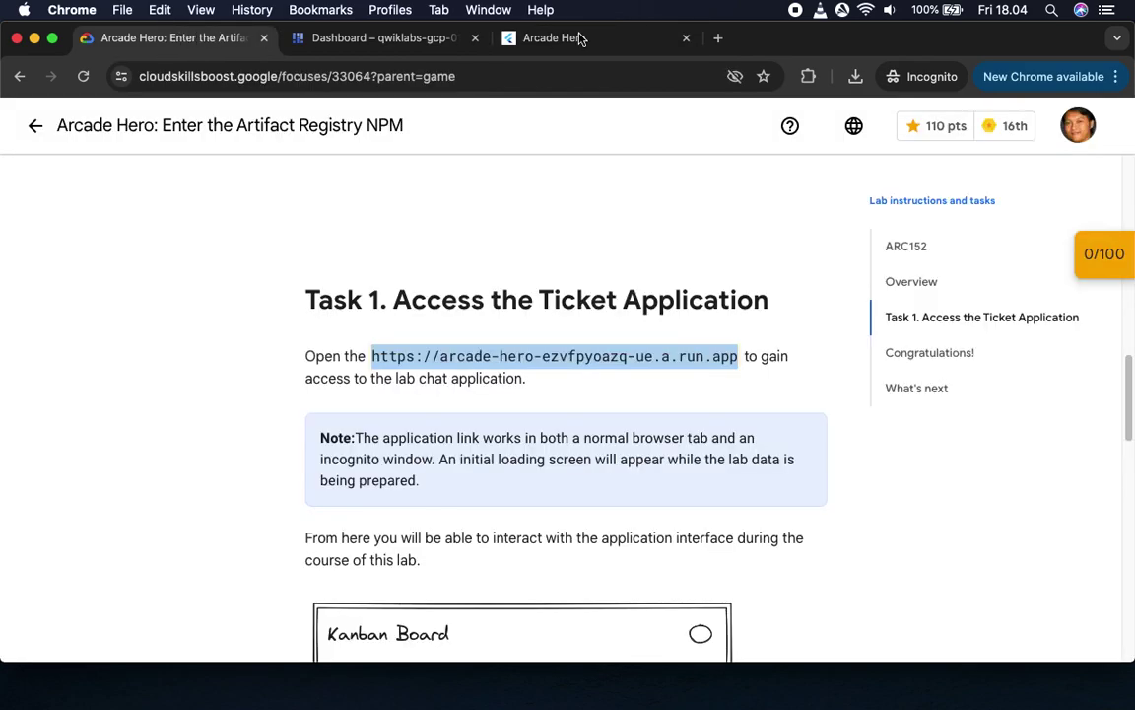
pyautogui.scroll(-3, 523, 411)
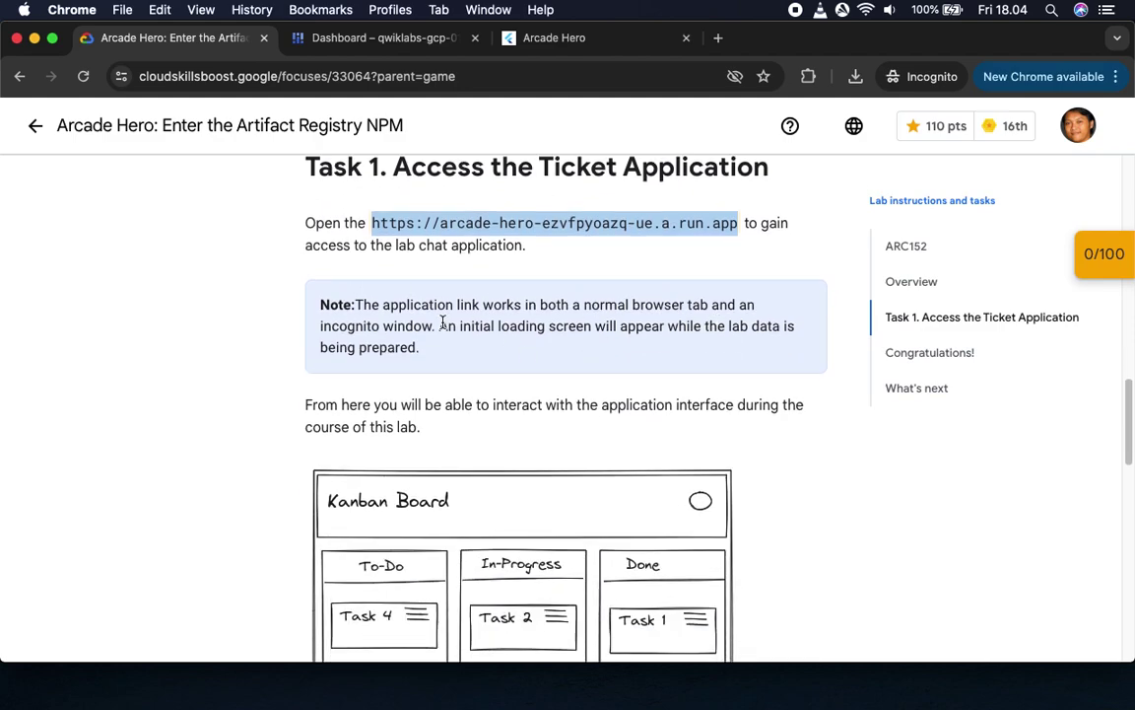
pyautogui.moveTo(368, 294); pyautogui.dragTo(708, 305)
pyautogui.click(473, 372)
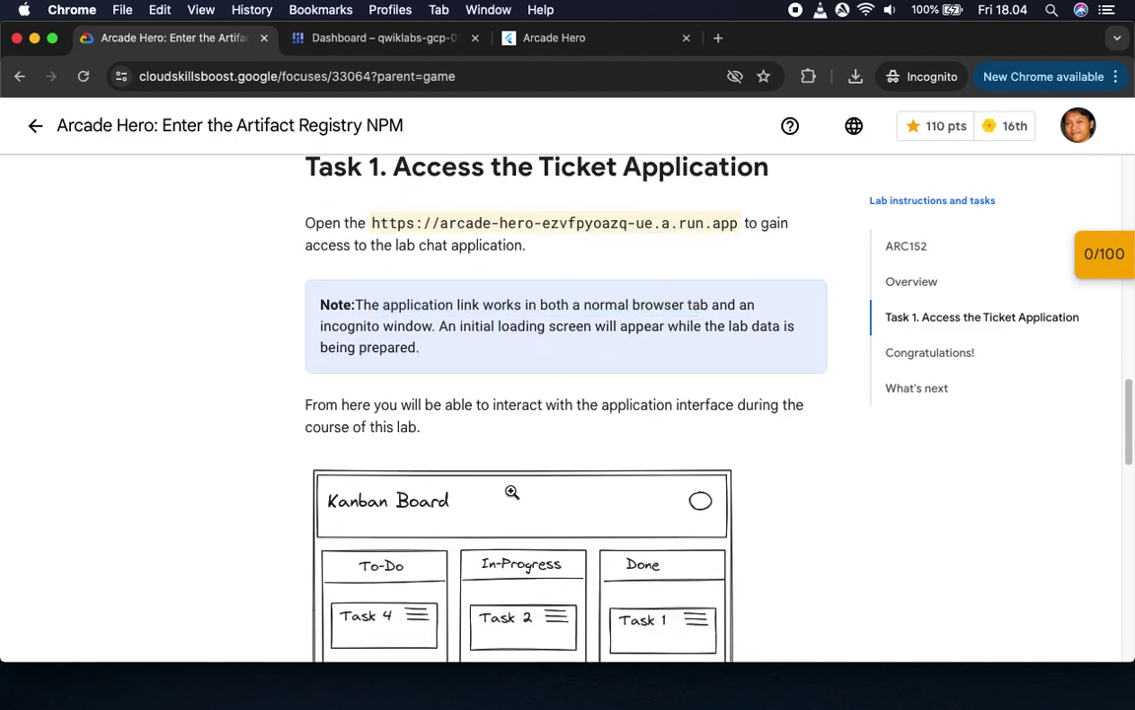
pyautogui.scroll(-3, 362, 434)
pyautogui.scroll(-8, 595, 476)
pyautogui.moveTo(376, 351); pyautogui.dragTo(703, 403)
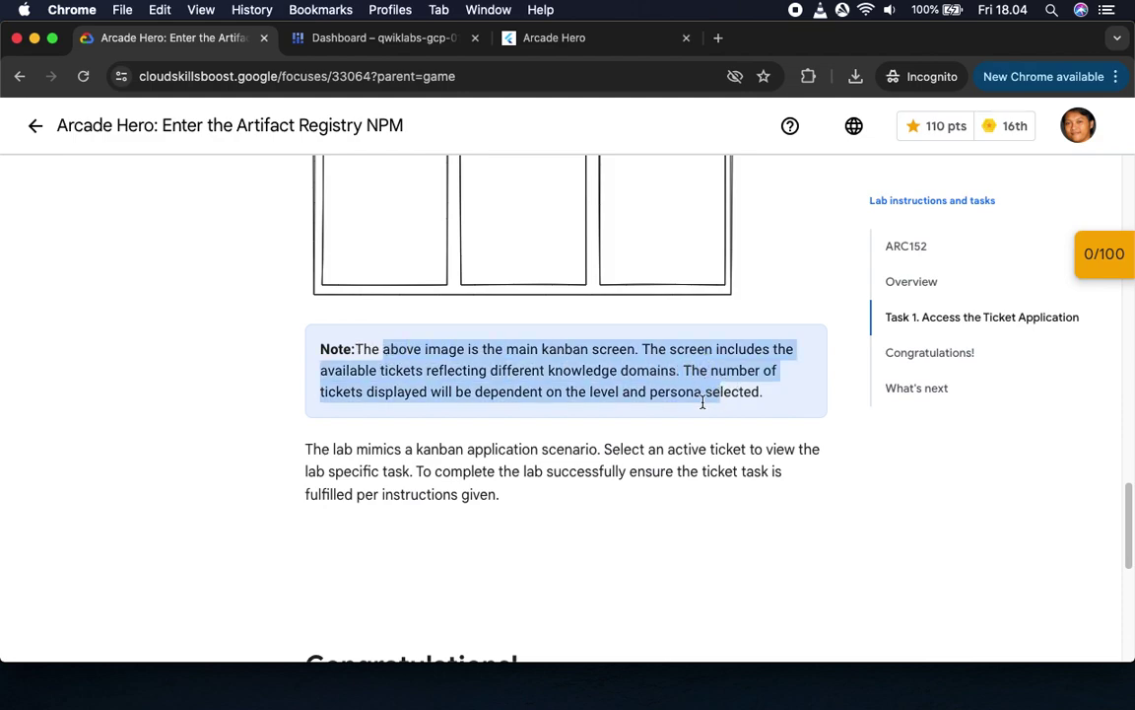
pyautogui.click(547, 518)
# - Assign the Create a Artifact Registry ticket to yourself on the kanban board
pyautogui.click(586, 44)
pyautogui.click(126, 450)
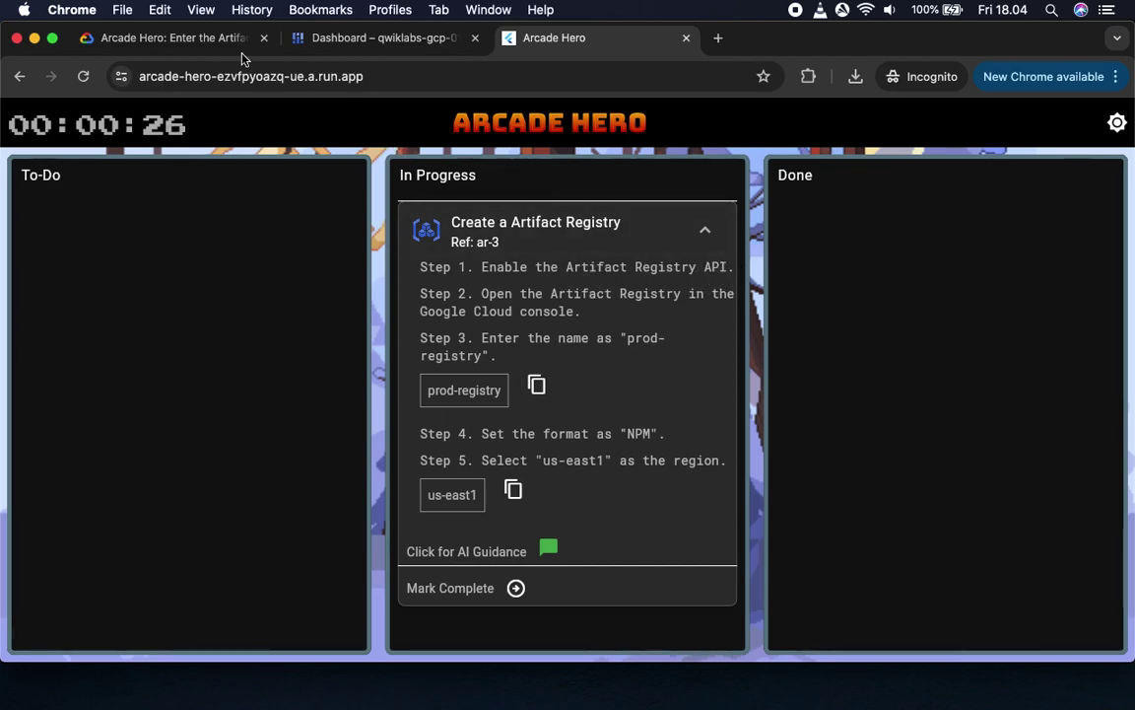
# - Search the Google Cloud console for "artifac", open the Artifact Registry API product page and check whether the API is enabled
pyautogui.click(370, 37)
pyautogui.click(504, 118)
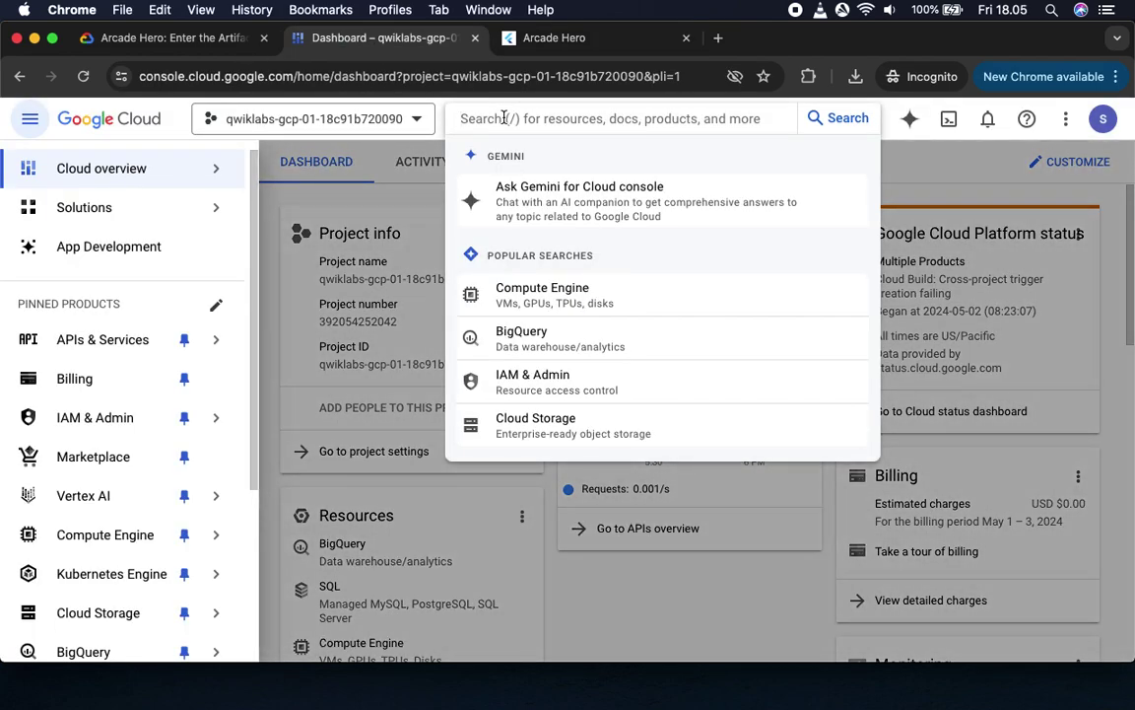
pyautogui.write('artifac')
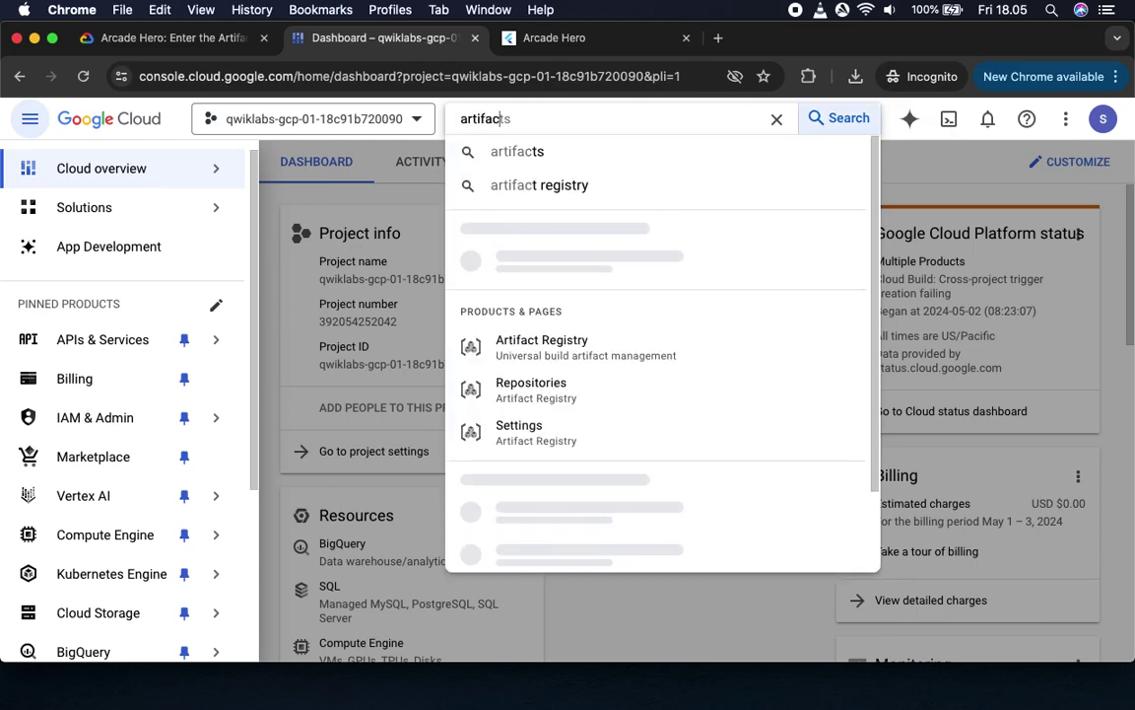
pyautogui.scroll(-3, 608, 375)
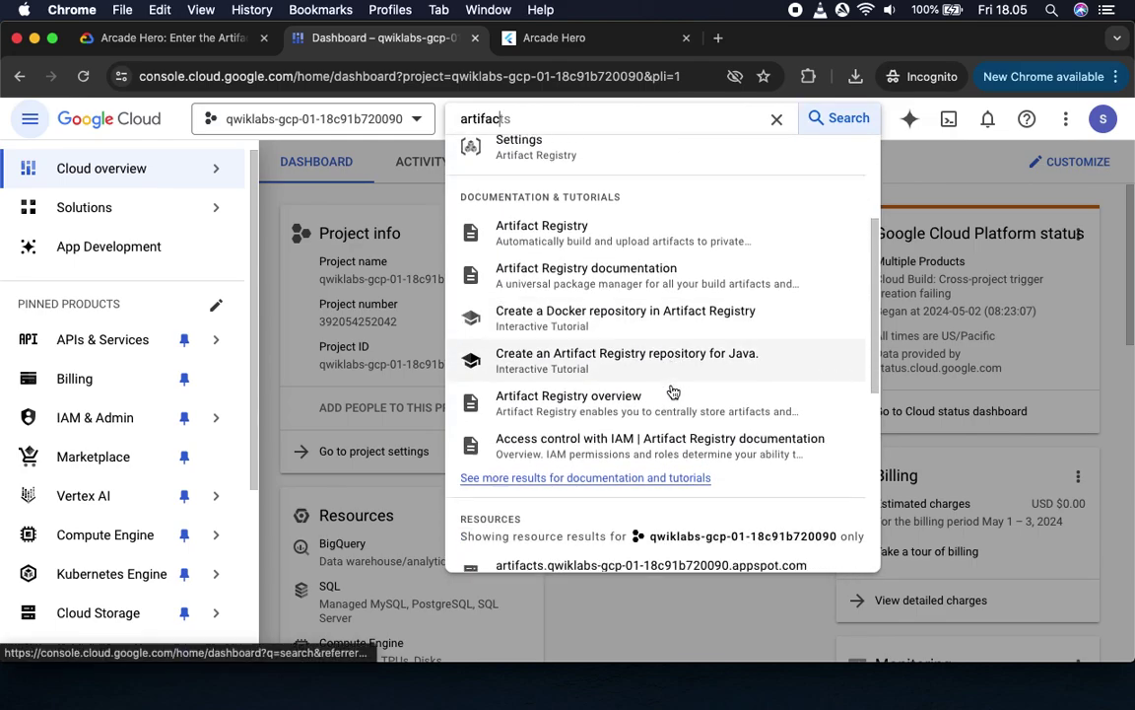
pyautogui.scroll(-5, 674, 392)
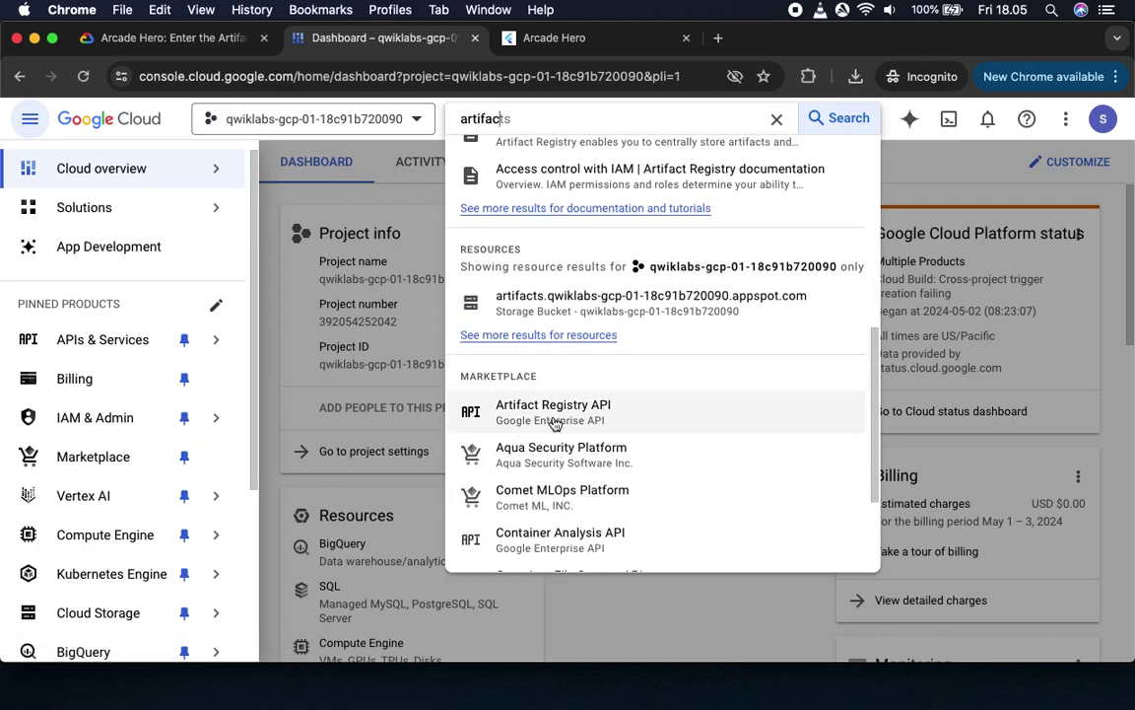
pyautogui.click(563, 424)
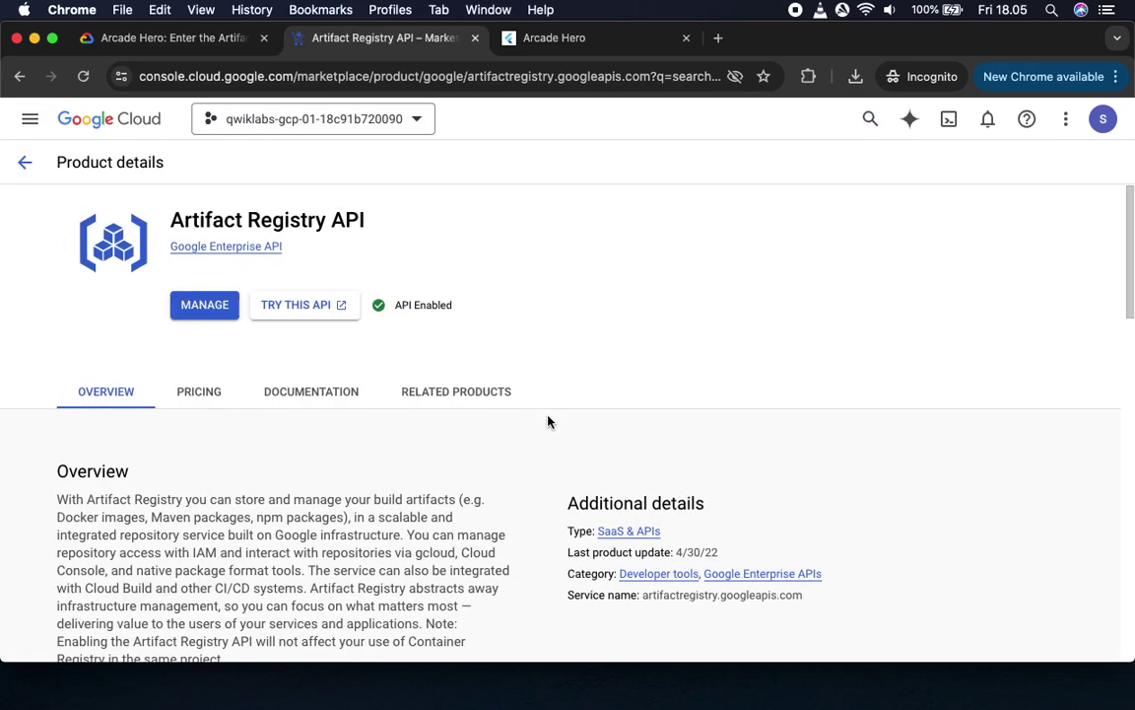
pyautogui.moveTo(390, 304); pyautogui.dragTo(457, 321)
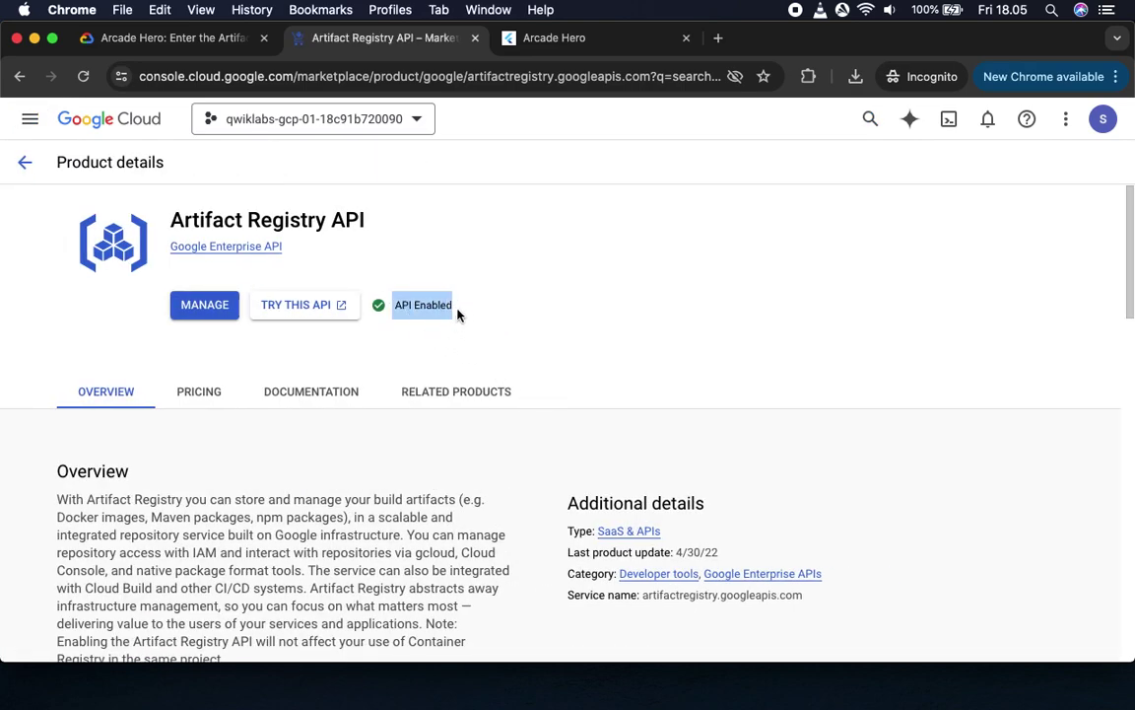
# - Recheck the ticket's steps, return to the Google Cloud console and open the Artifact Registry repositories page through the search
pyautogui.click(189, 43)
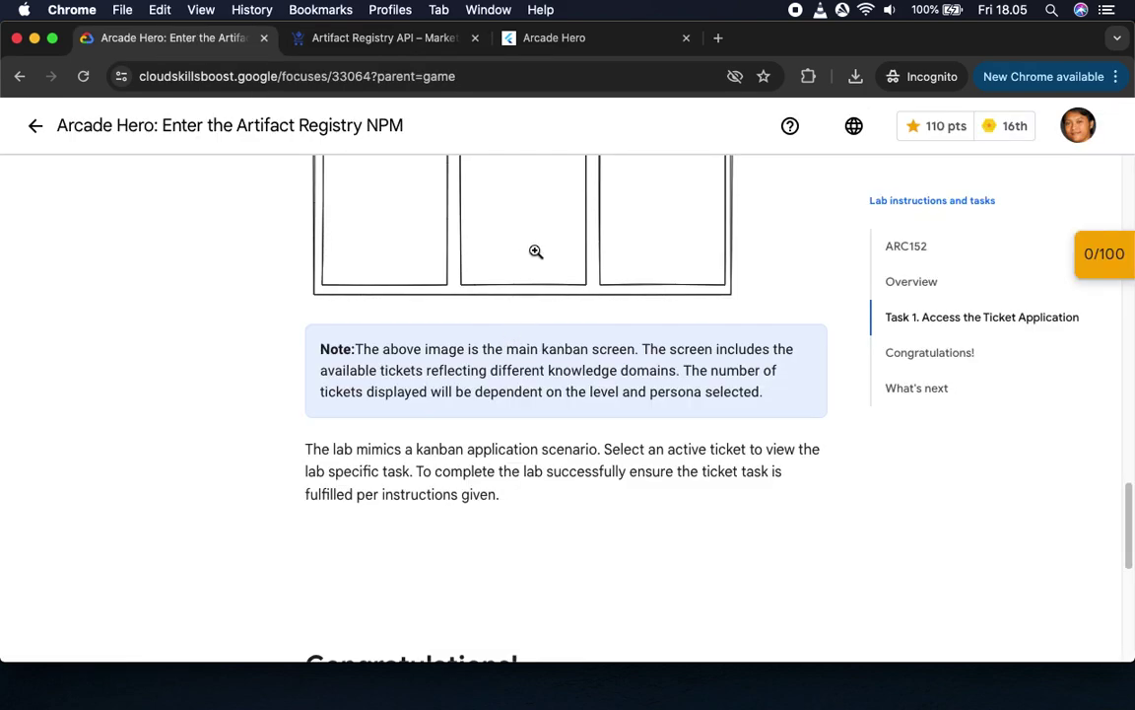
pyautogui.click(575, 52)
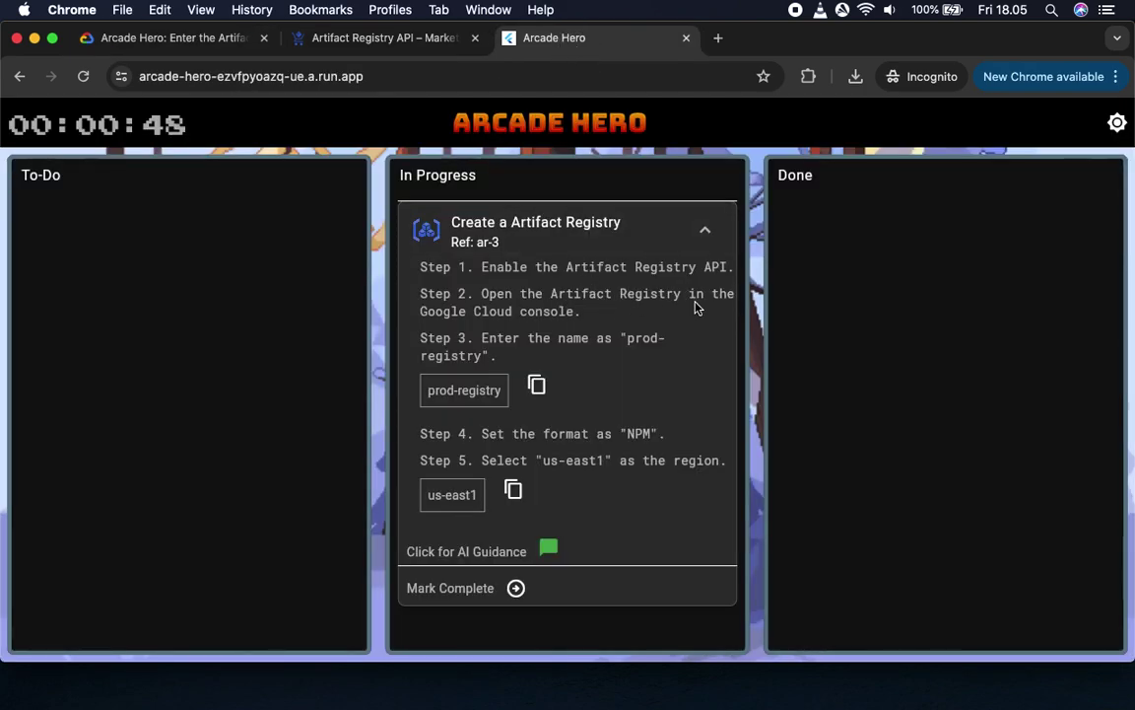
pyautogui.click(370, 37)
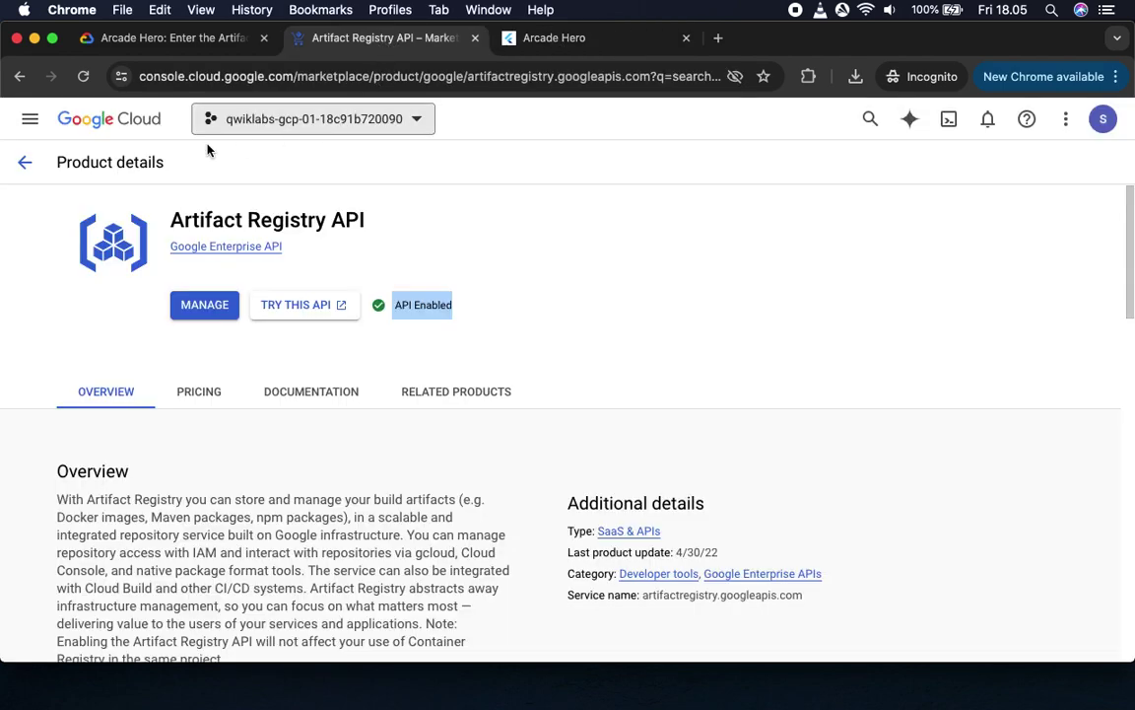
pyautogui.click(25, 165)
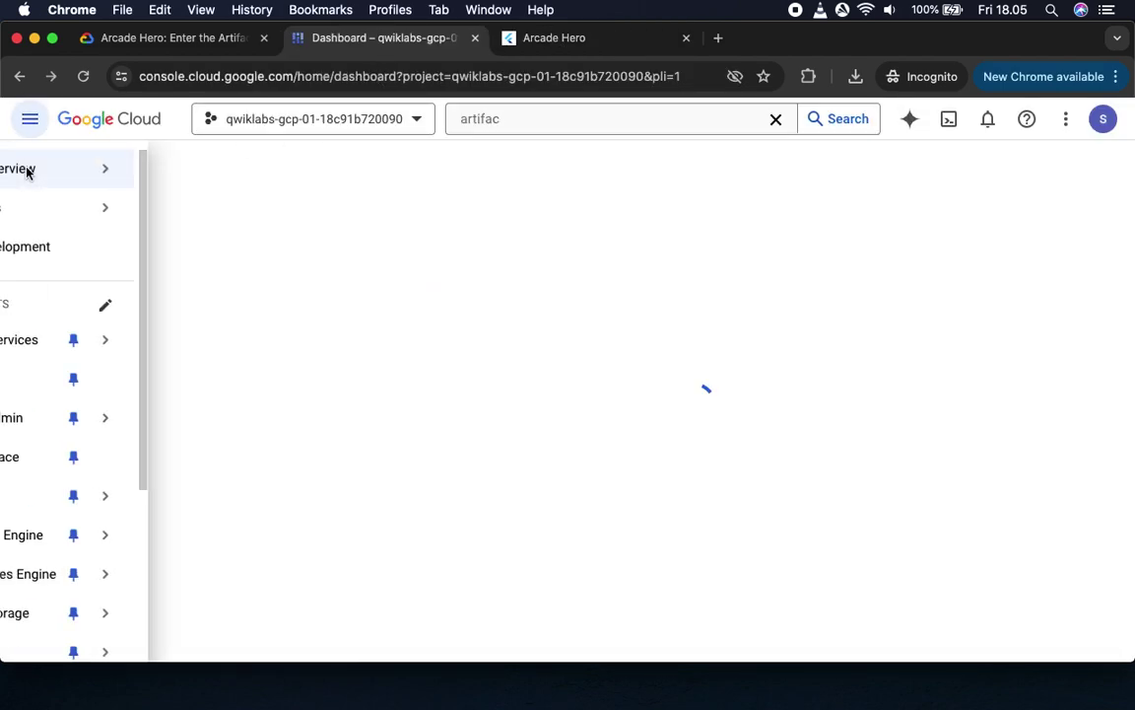
pyautogui.click(527, 119)
pyautogui.write('ts')
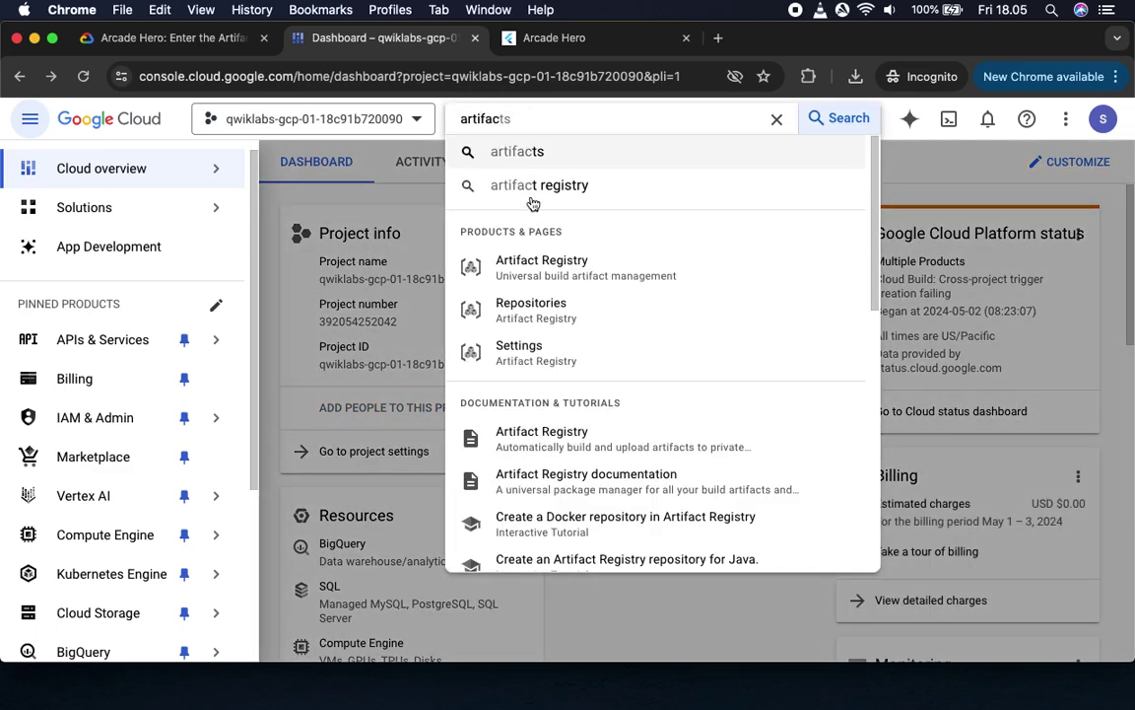
pyautogui.click(578, 269)
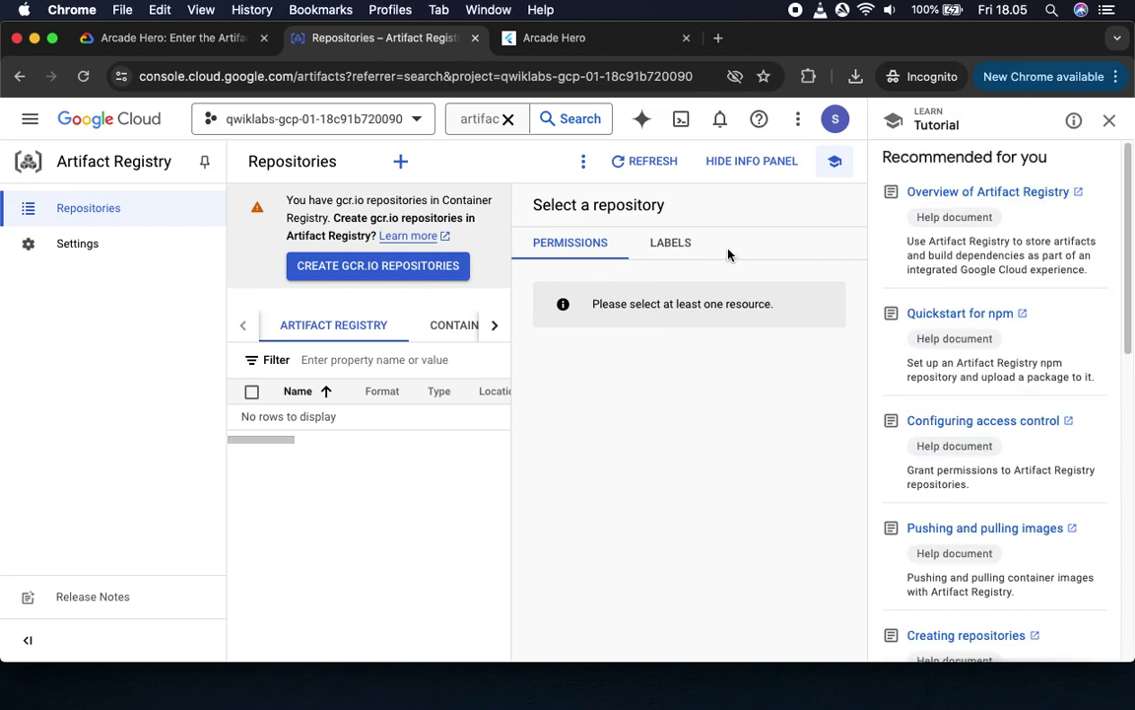
# - Close the tutorial and hide the info panel on the Artifact Registry repositories page
pyautogui.click(1111, 120)
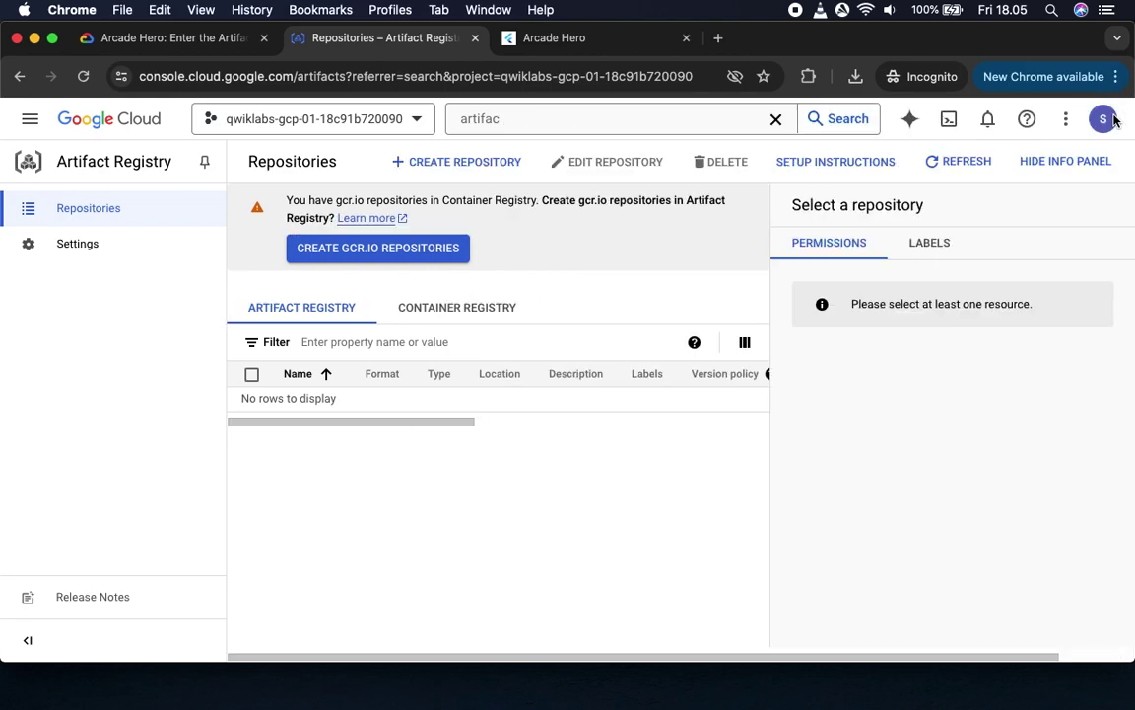
pyautogui.click(1069, 163)
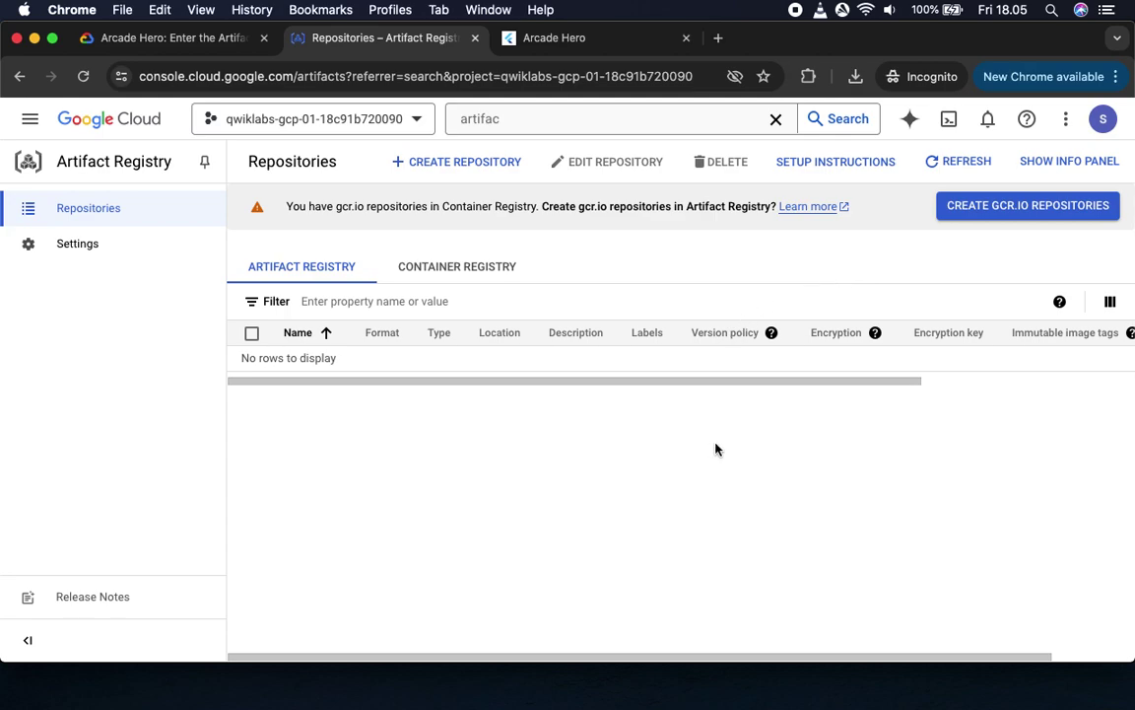
pyautogui.click(142, 40)
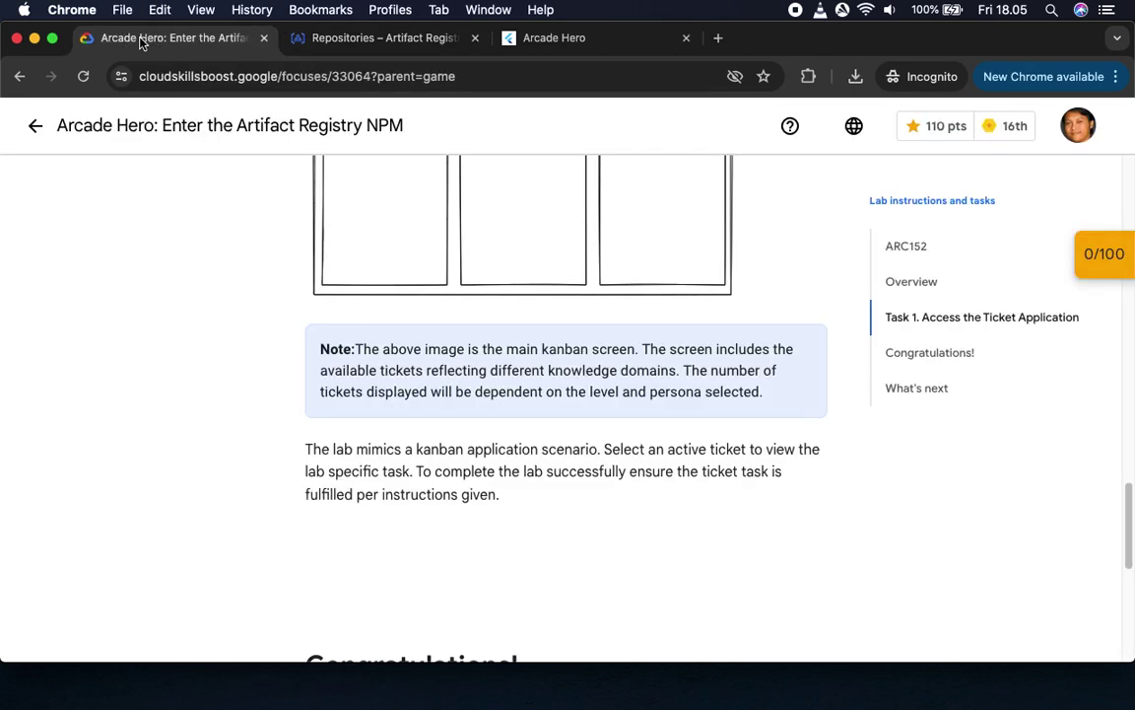
pyautogui.click(385, 39)
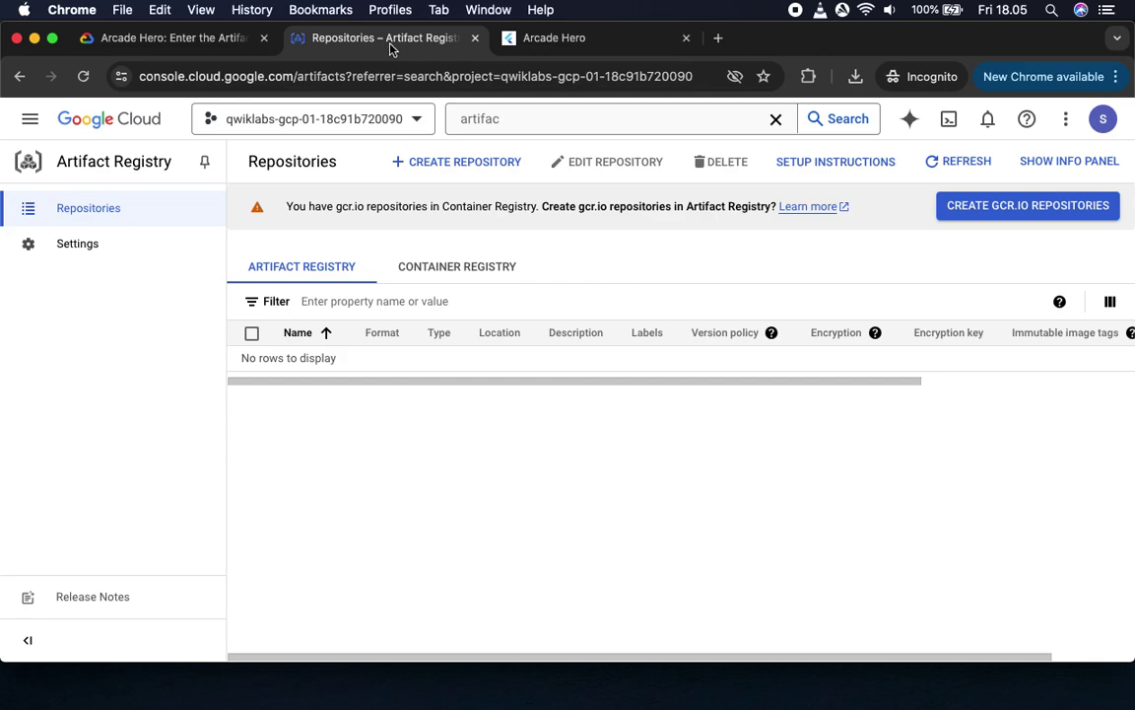
# - Copy the repository name from the ticket, then start a new Artifact Registry repository and name it prod-registry
pyautogui.click(598, 42)
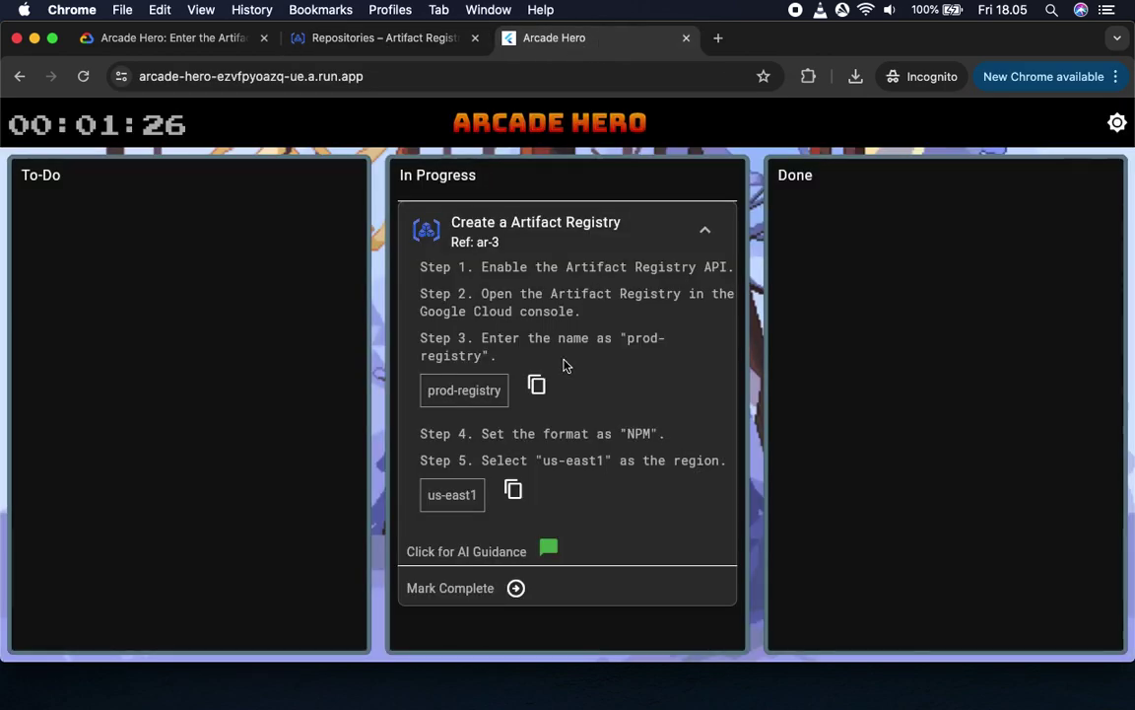
pyautogui.click(537, 387)
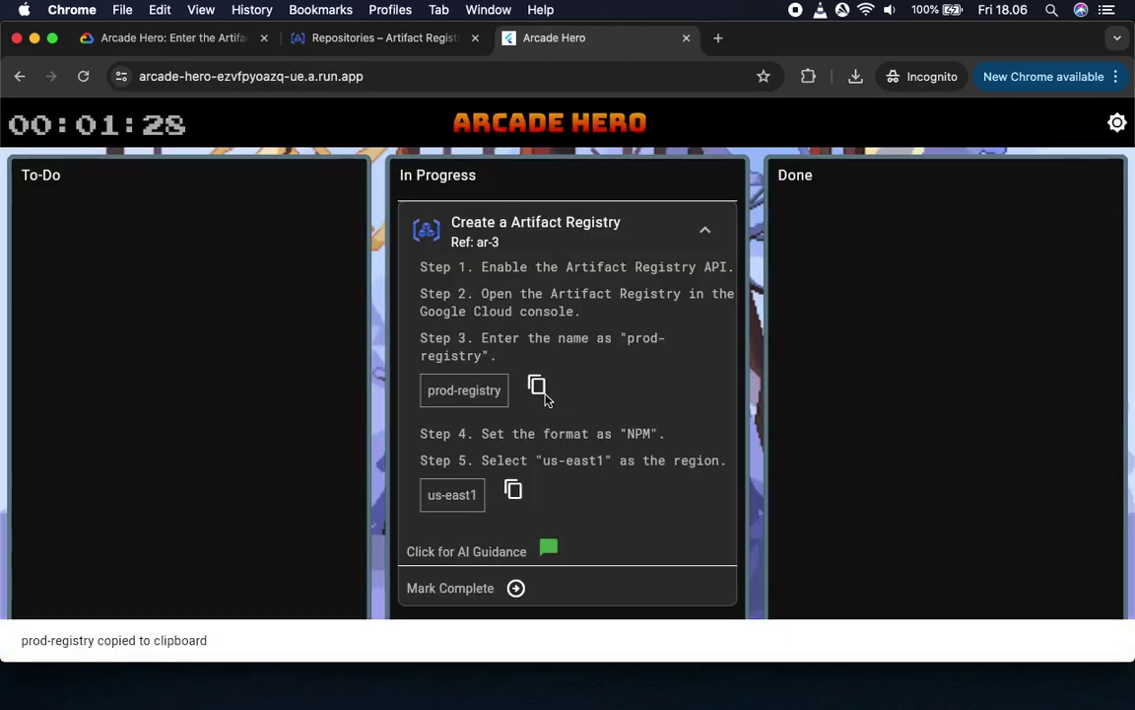
pyautogui.click(385, 38)
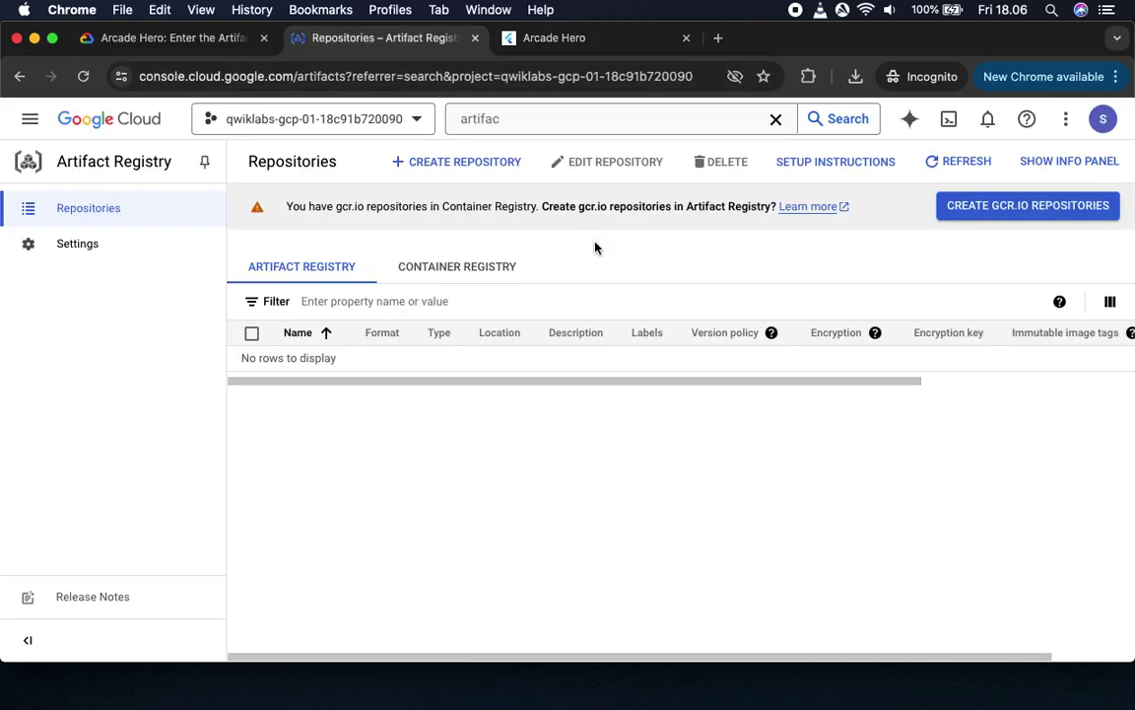
pyautogui.click(458, 167)
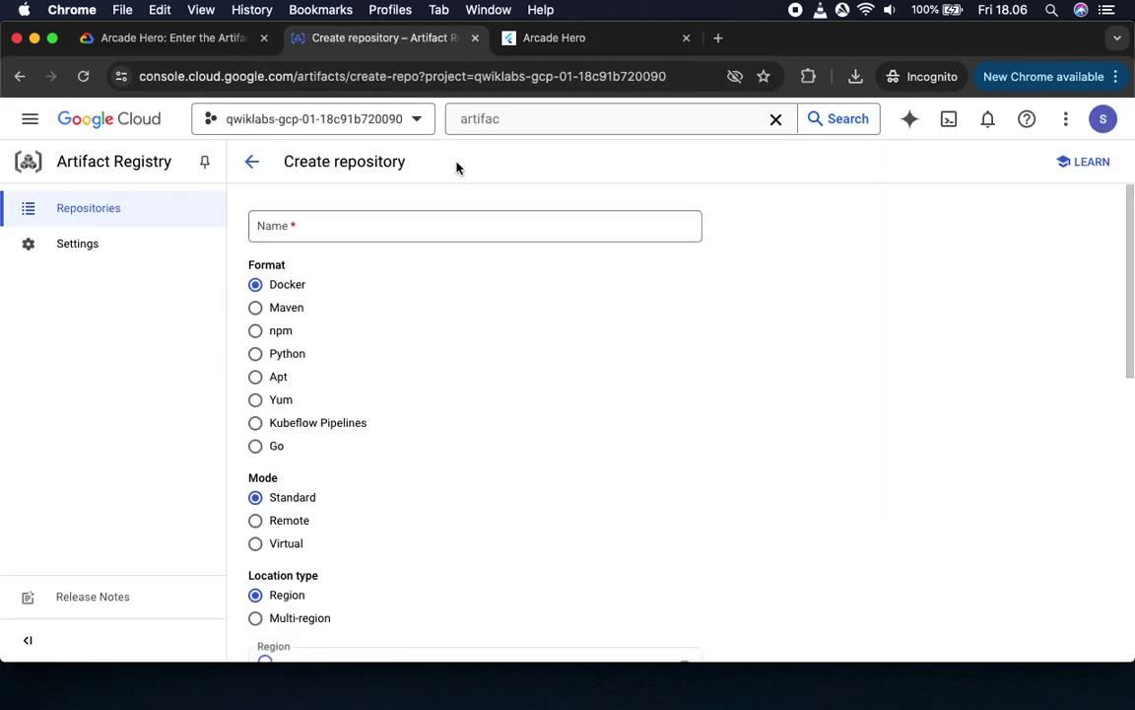
pyautogui.click(340, 228)
pyautogui.press('super+v')
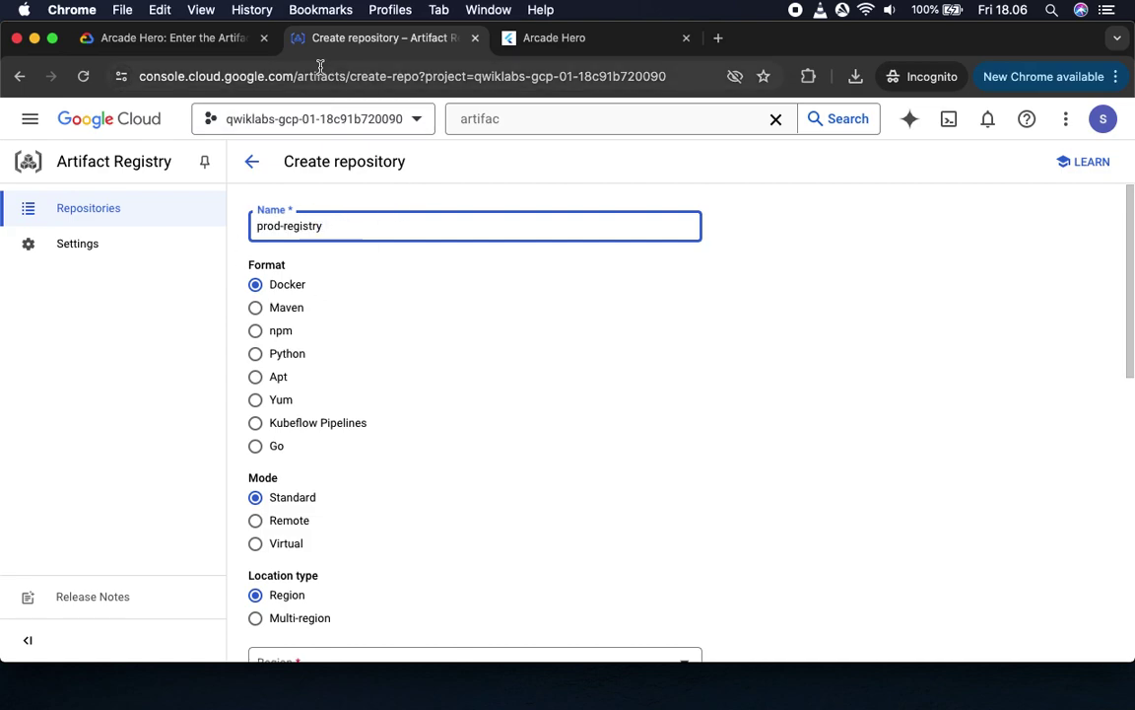
# - Recheck the required format in the ticket and set the new repository's format to npm
pyautogui.click(591, 40)
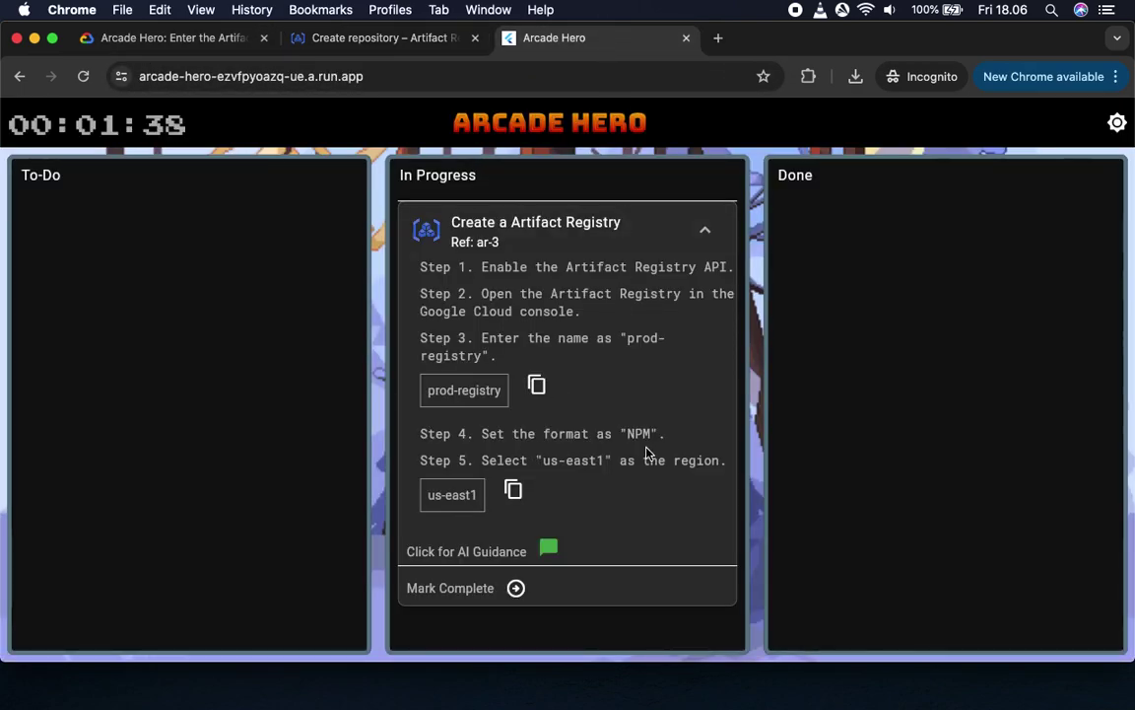
pyautogui.click(405, 40)
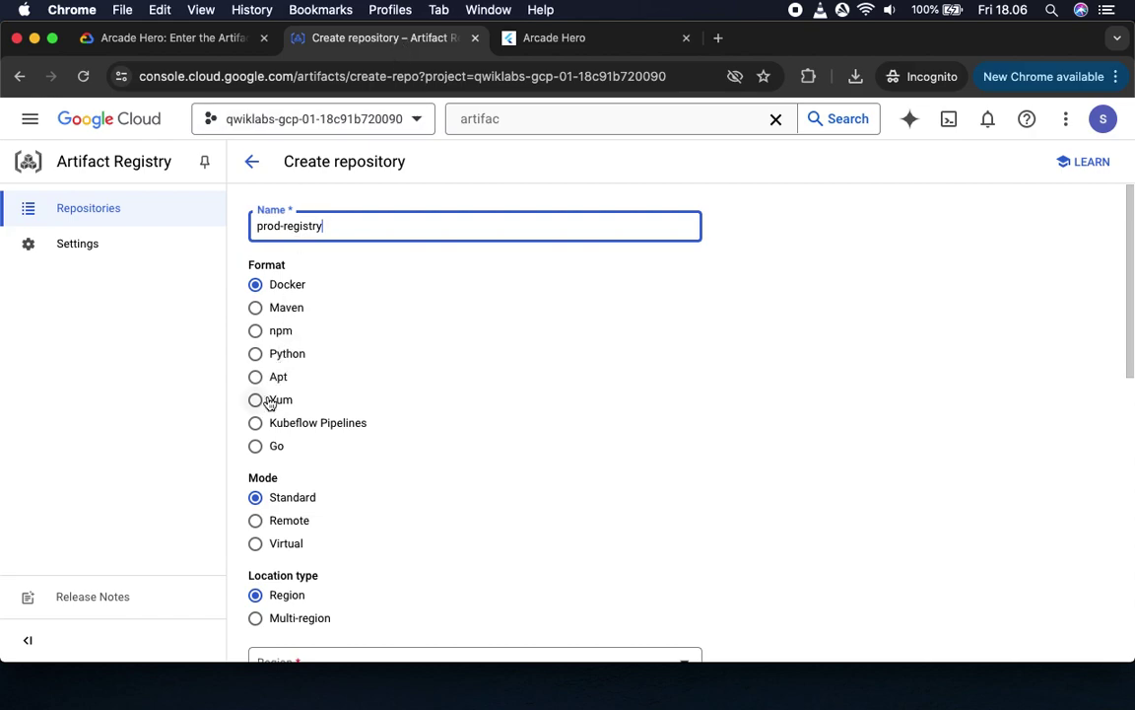
pyautogui.click(255, 330)
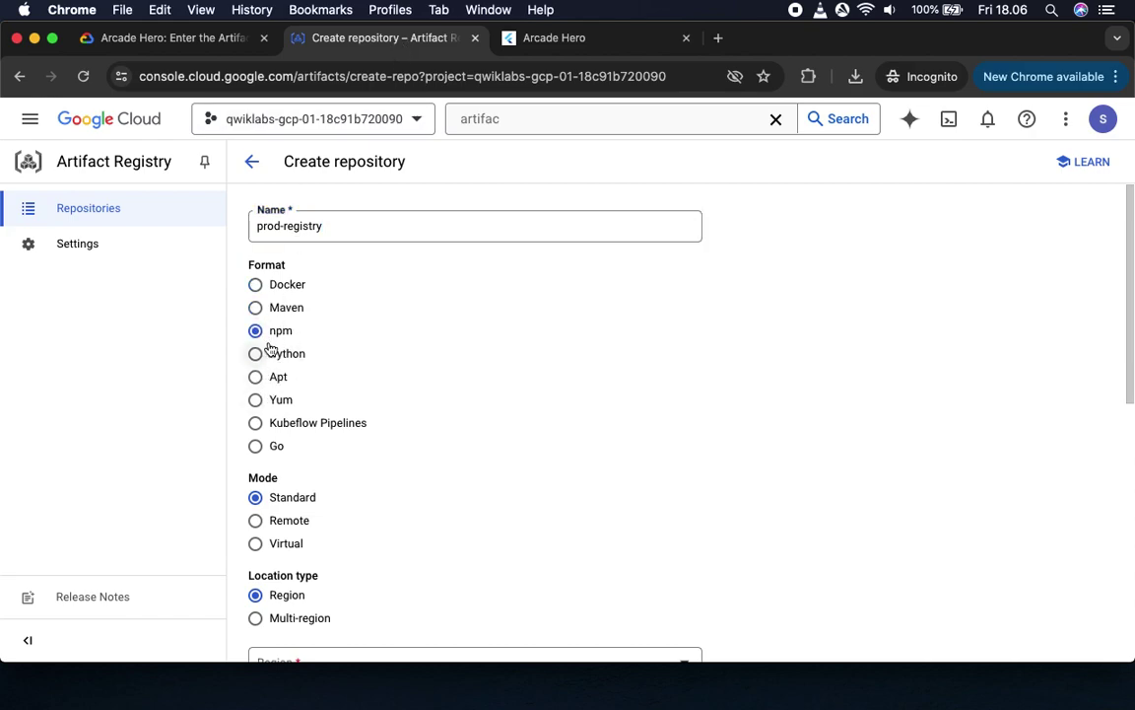
# - Look up the required region in the ticket and set the repository's region to us-east1 (South Carolina)
pyautogui.click(574, 44)
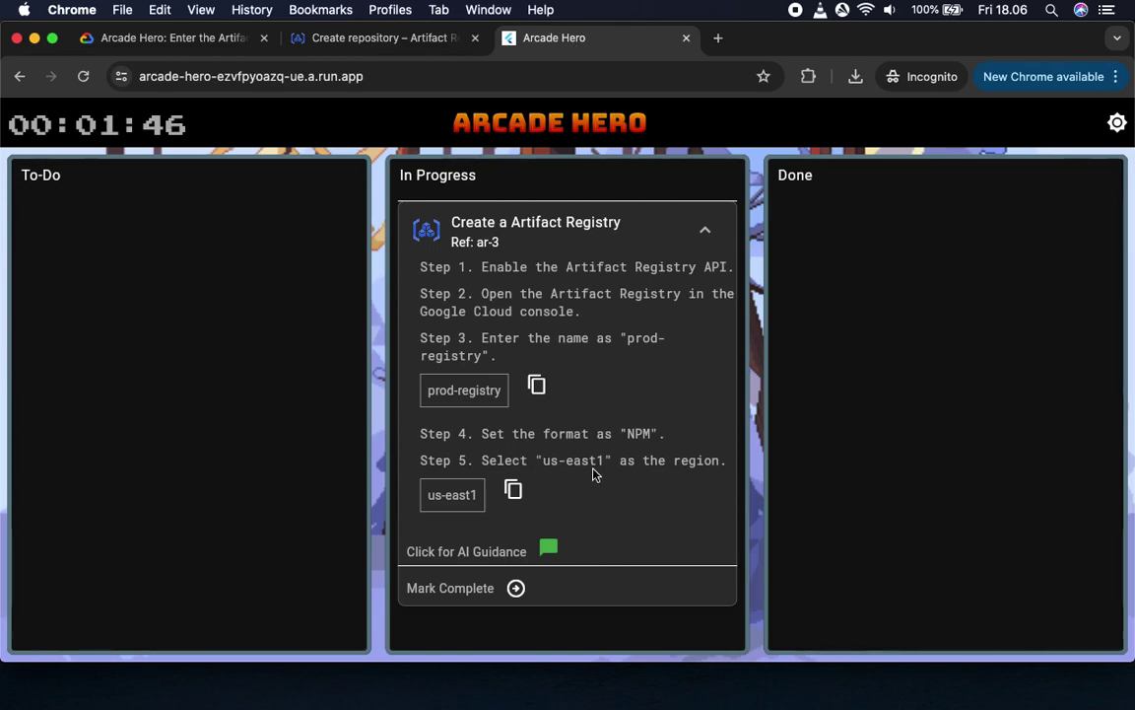
pyautogui.click(380, 42)
pyautogui.scroll(-5, 749, 502)
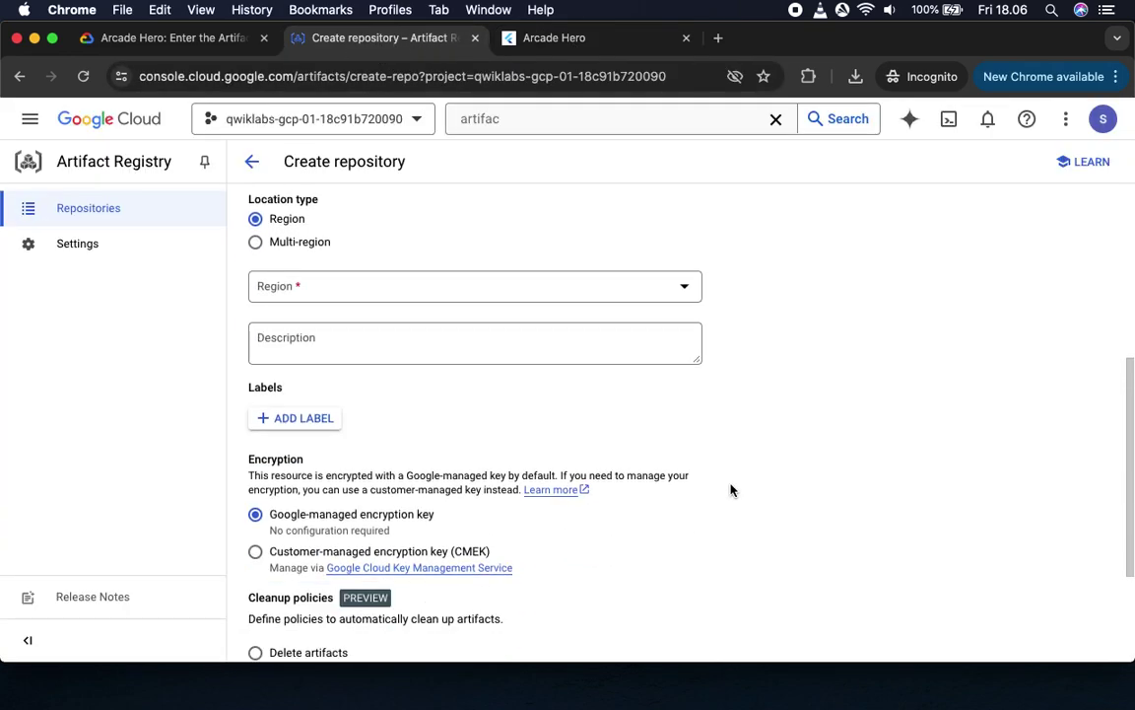
pyautogui.click(443, 288)
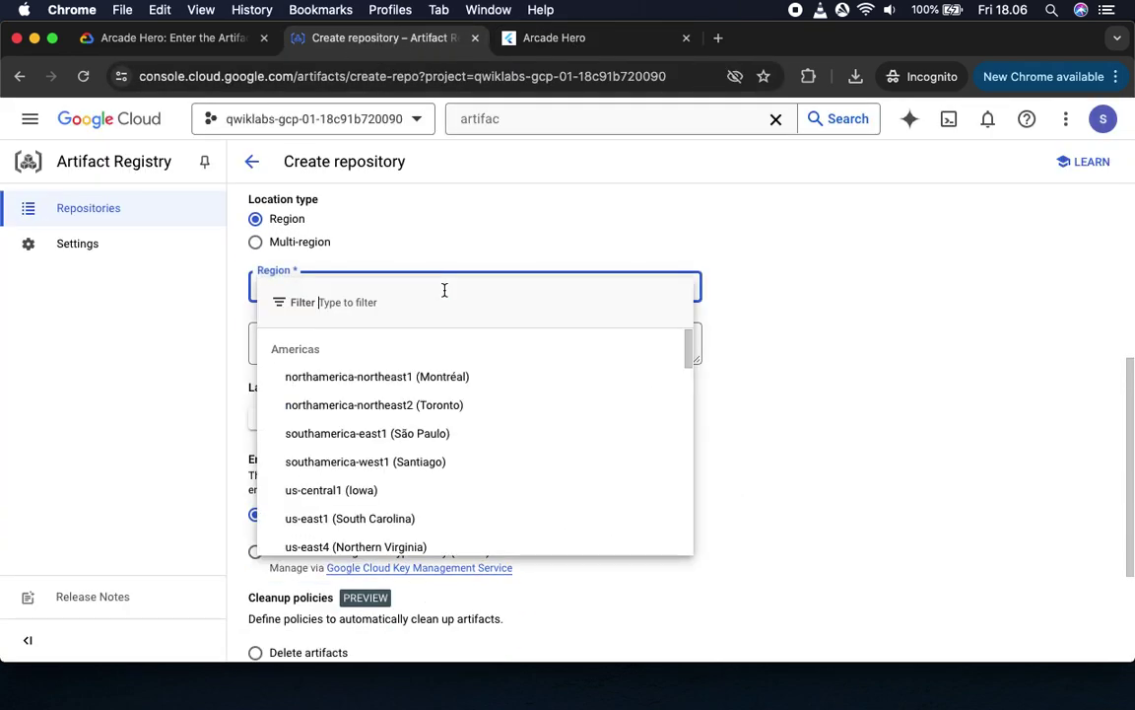
pyautogui.click(394, 522)
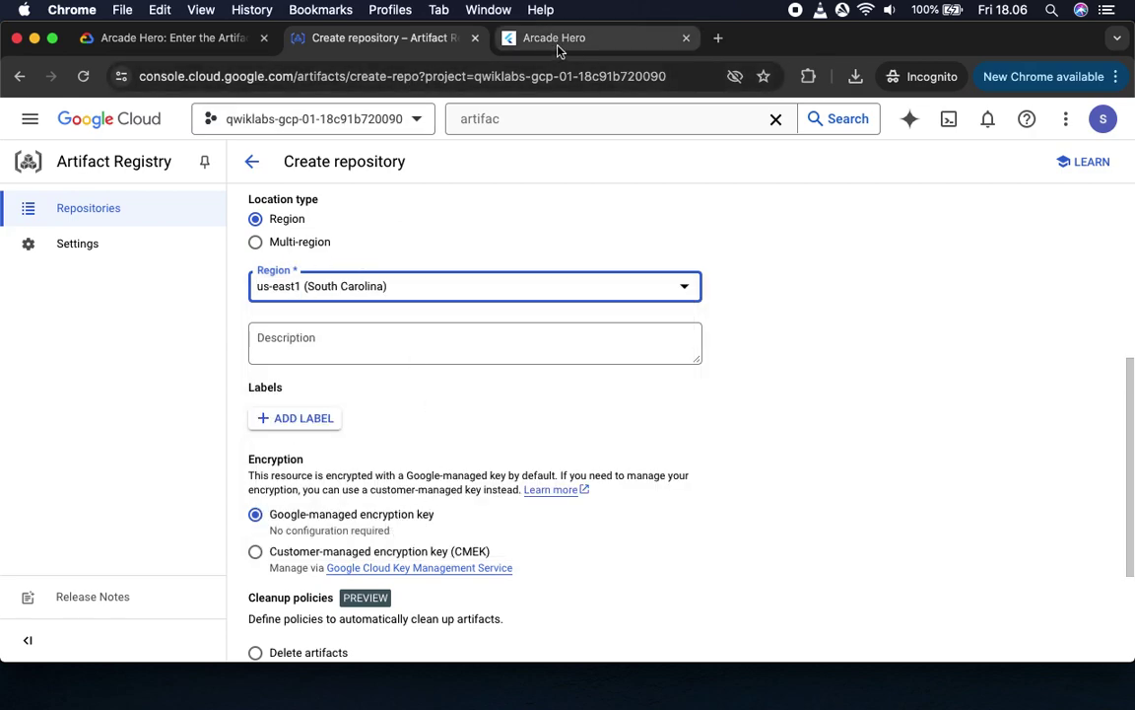
# - Compare the form with the ticket once more and create the repository with the remaining settings at their defaults
pyautogui.click(518, 37)
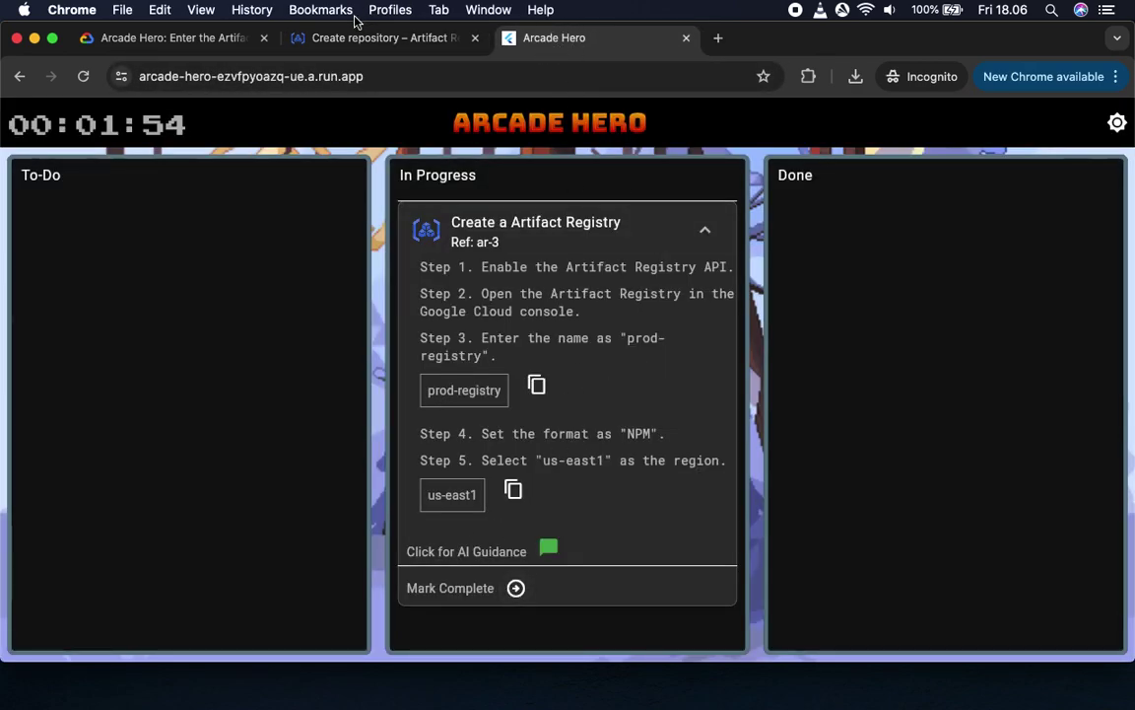
pyautogui.click(326, 45)
pyautogui.scroll(-3, 447, 573)
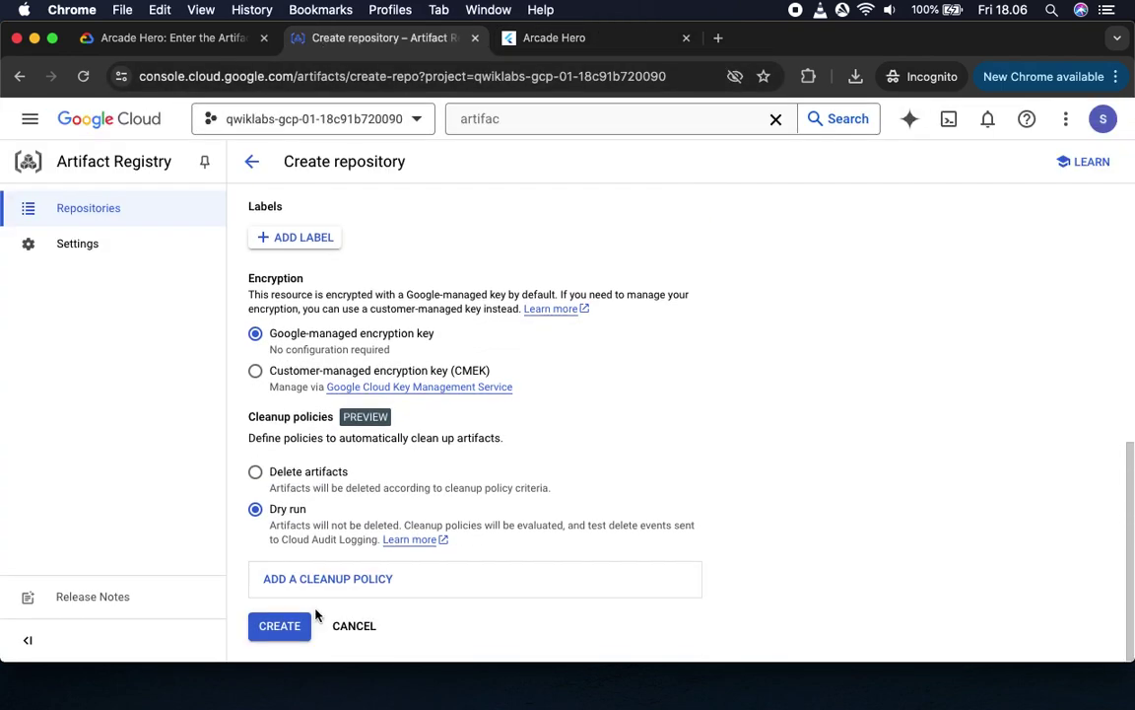
pyautogui.click(288, 625)
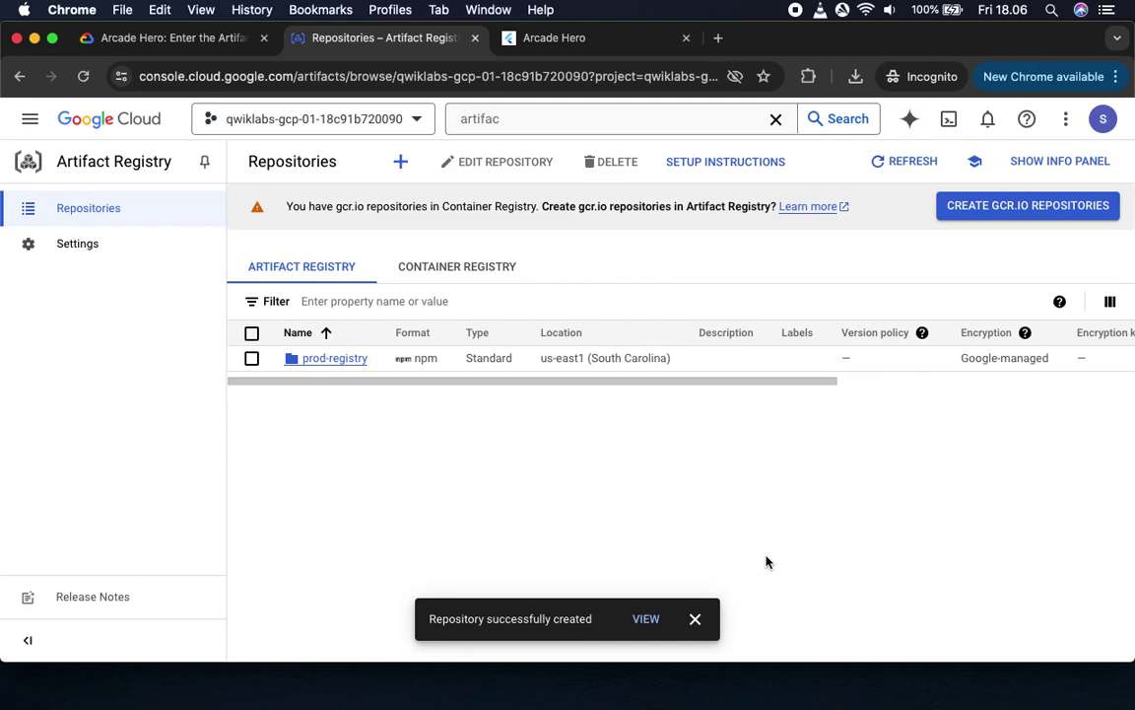
# - Open the prod-registry repository, expand its details and review them against the ticket and the lab instructions
pyautogui.click(646, 618)
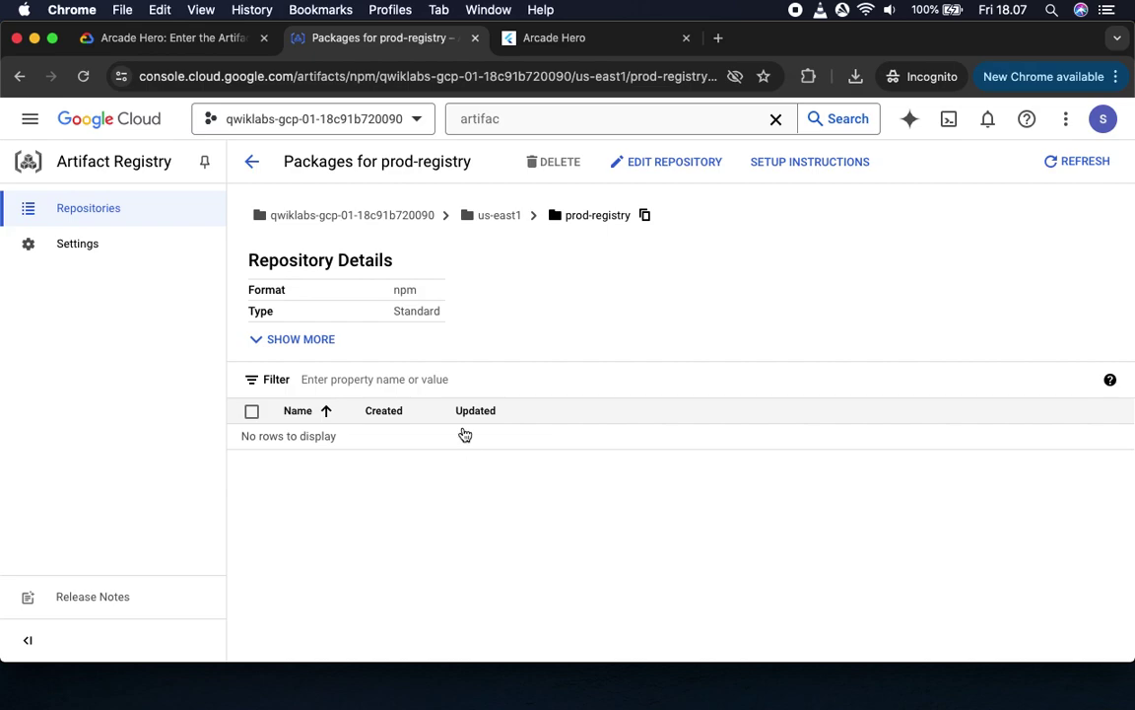
pyautogui.click(294, 340)
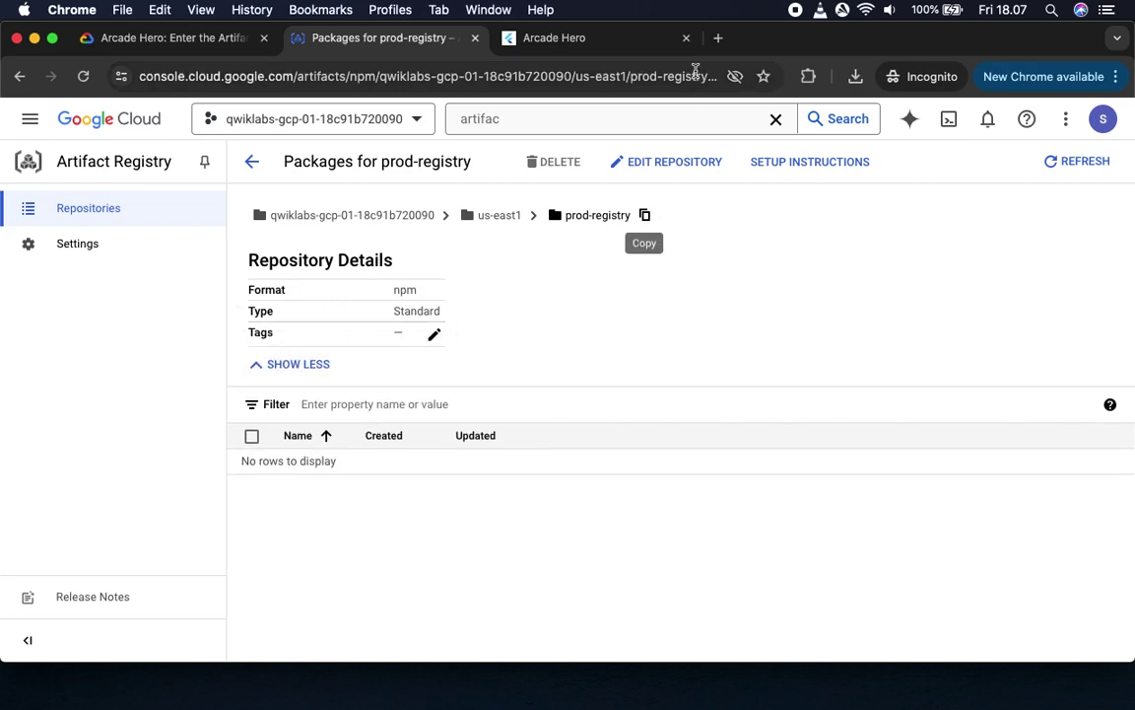
pyautogui.click(566, 40)
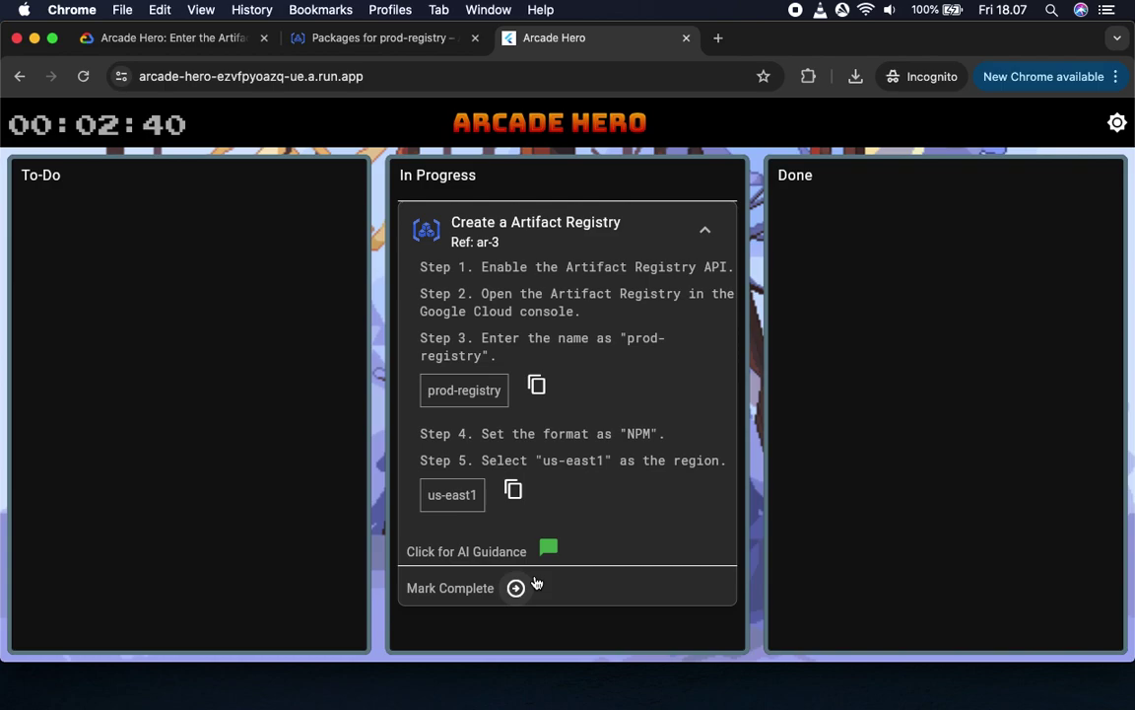
pyautogui.click(166, 38)
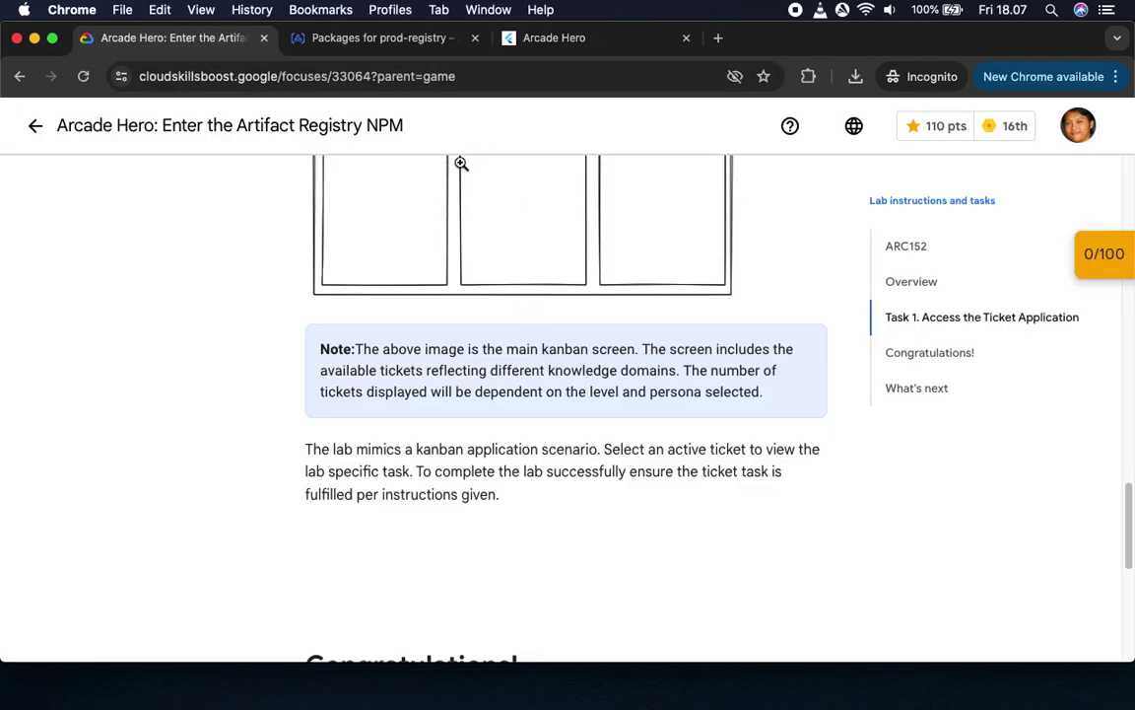
pyautogui.scroll(-5, 509, 423)
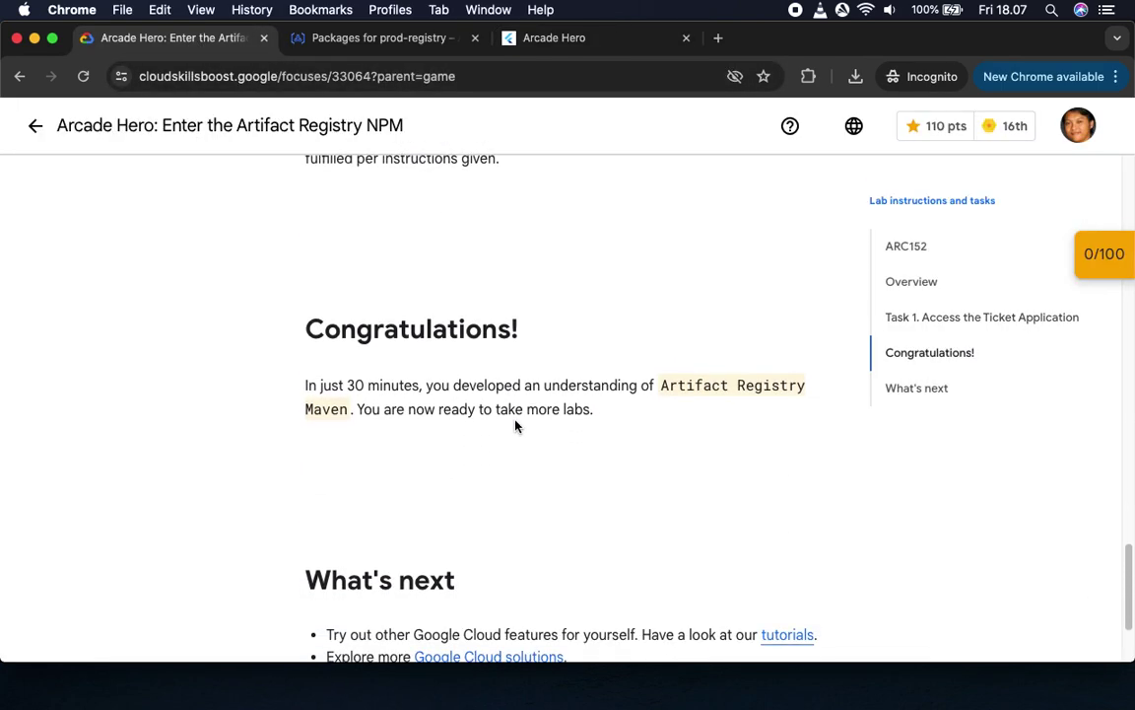
pyautogui.click(353, 40)
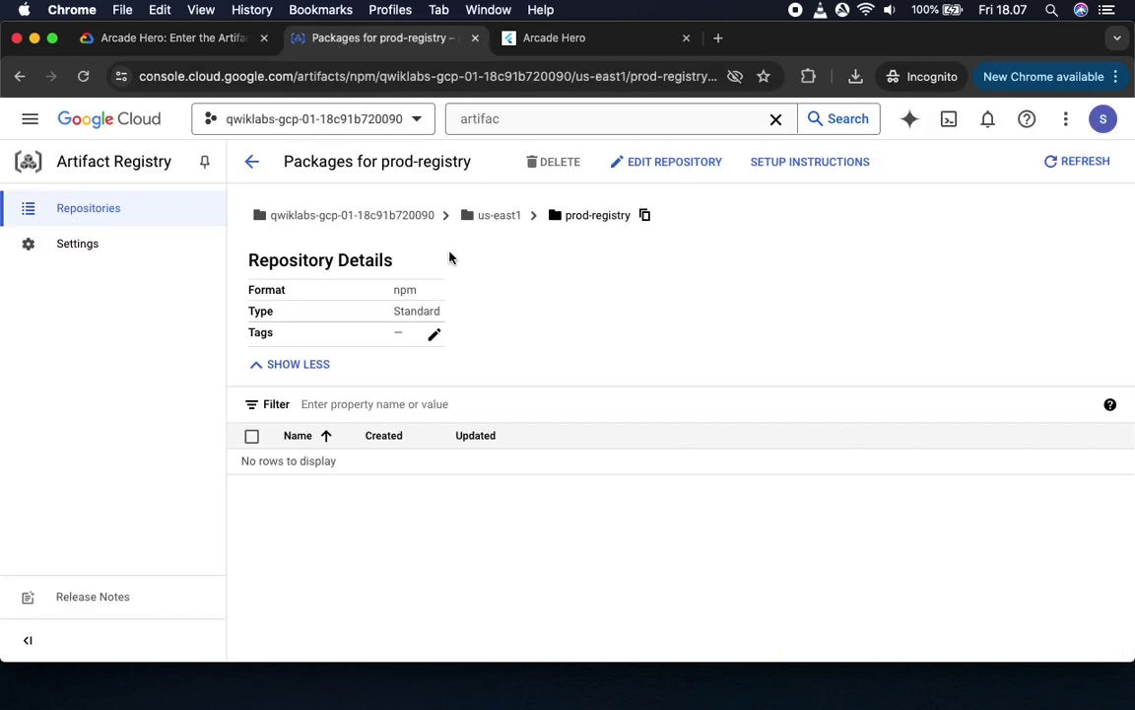
# - Return to the lab page and check the progress of the "Fix this ticket" checkpoint, closing the checkpoint list when done
pyautogui.click(556, 40)
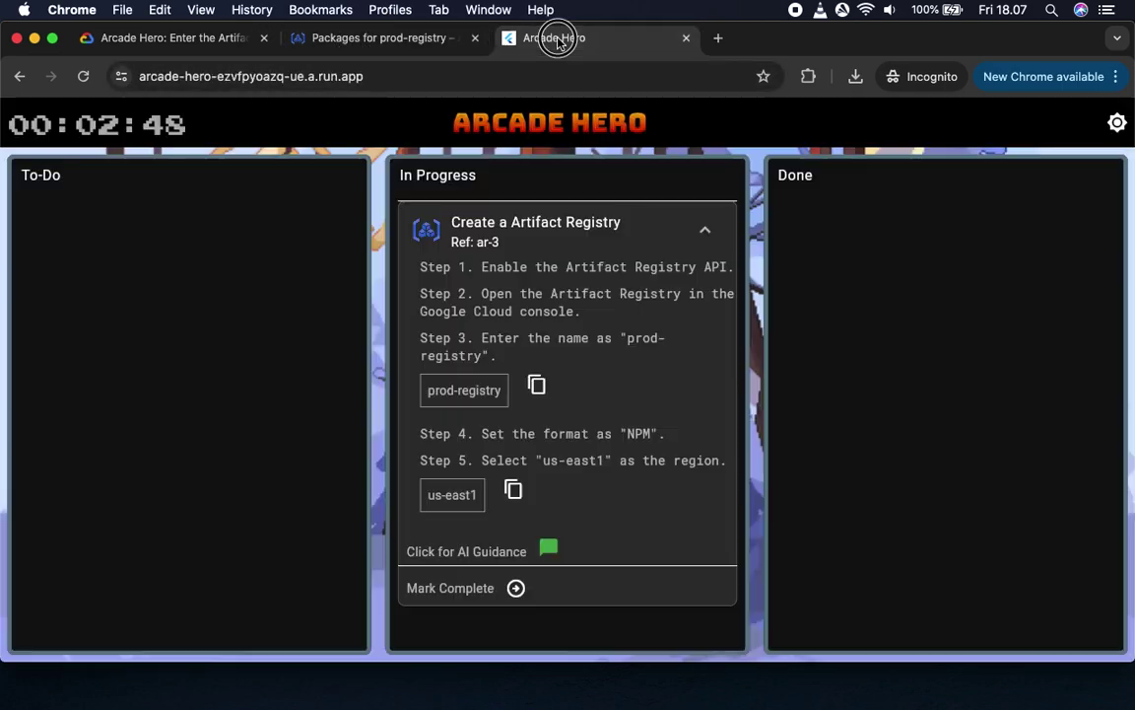
pyautogui.click(515, 588)
pyautogui.hotkey('ctrl', 'shift', 'Tab')
pyautogui.hotkey('ctrl', 'shift', 'Tab')
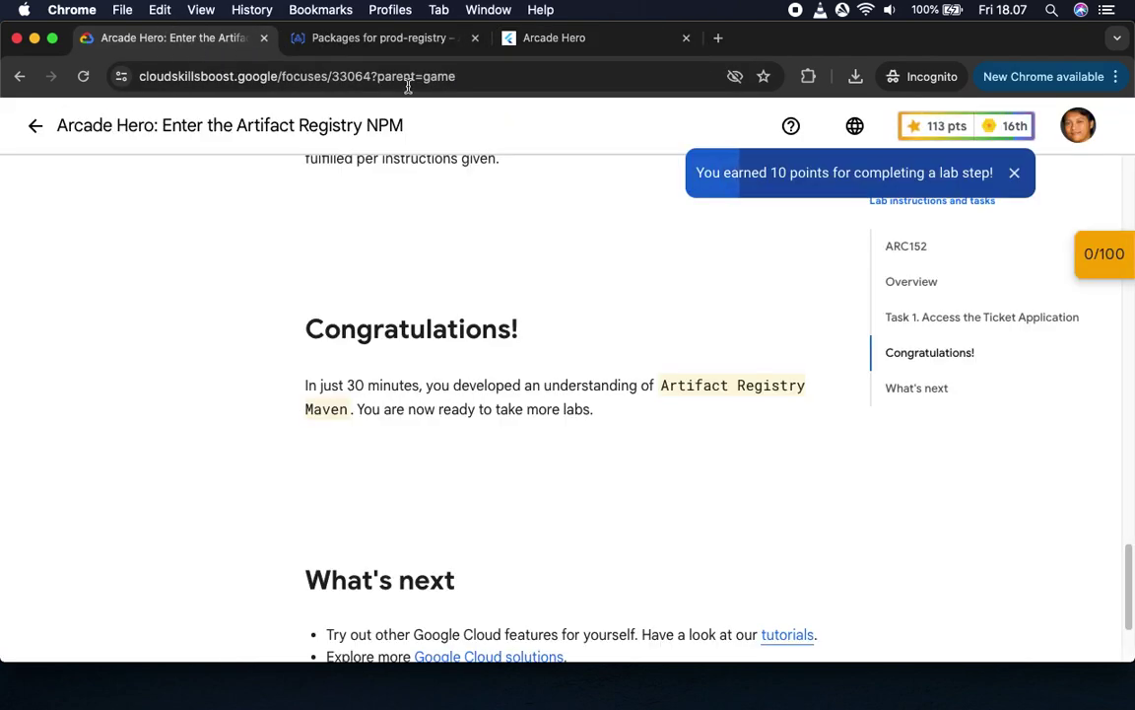
pyautogui.click(1106, 256)
pyautogui.click(1003, 333)
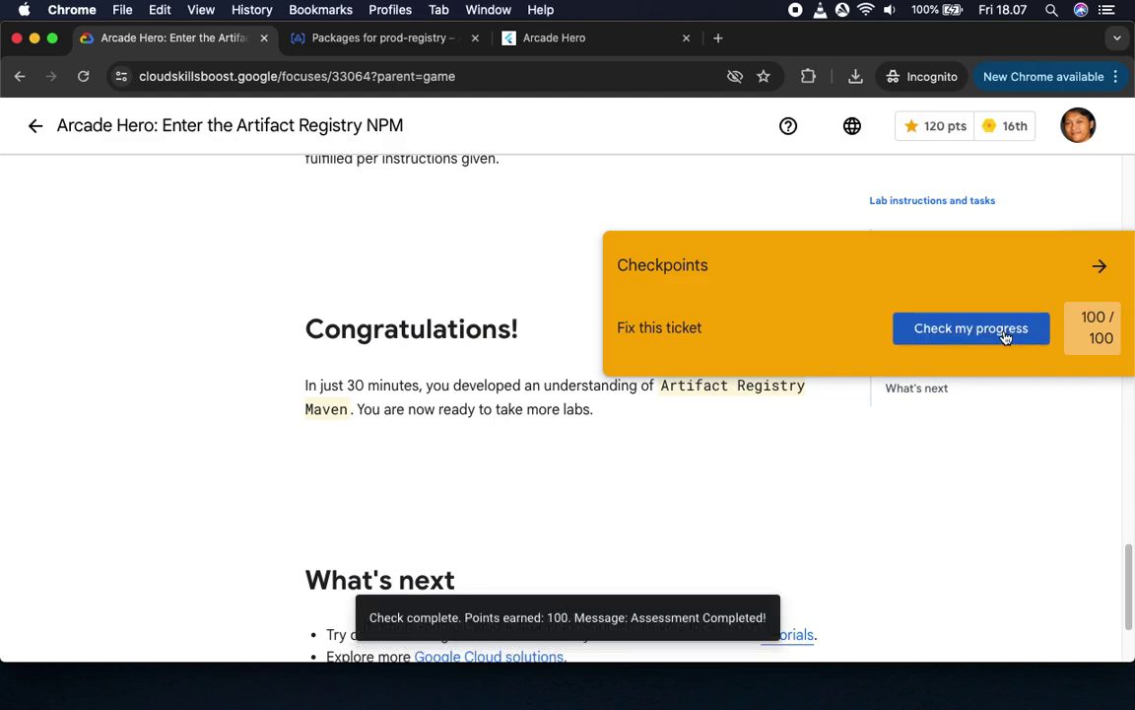
pyautogui.click(1097, 267)
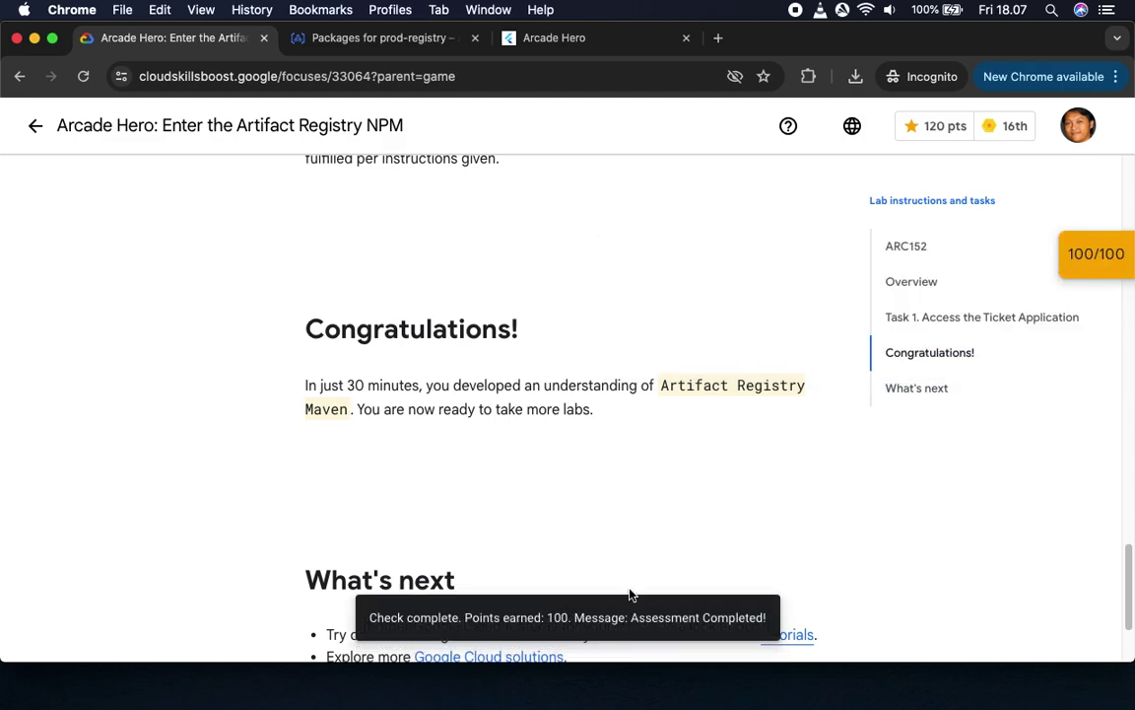
# - Mark the Create a Artifact Registry ticket as complete on the kanban board
pyautogui.click(552, 37)
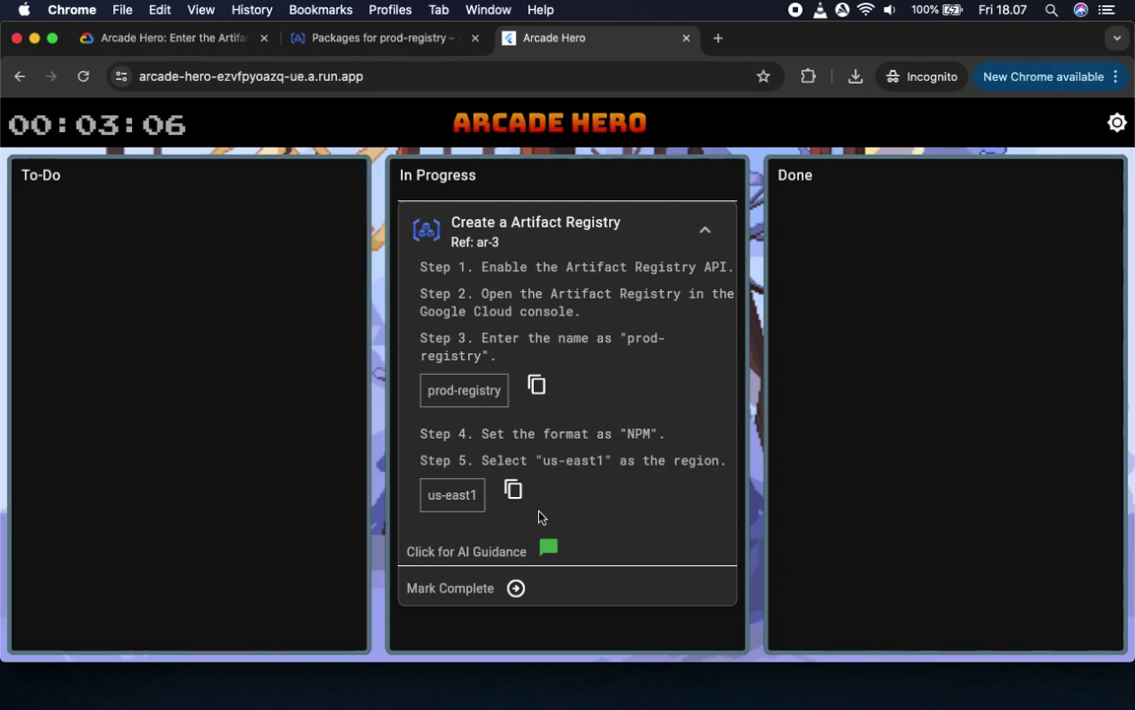
pyautogui.click(515, 588)
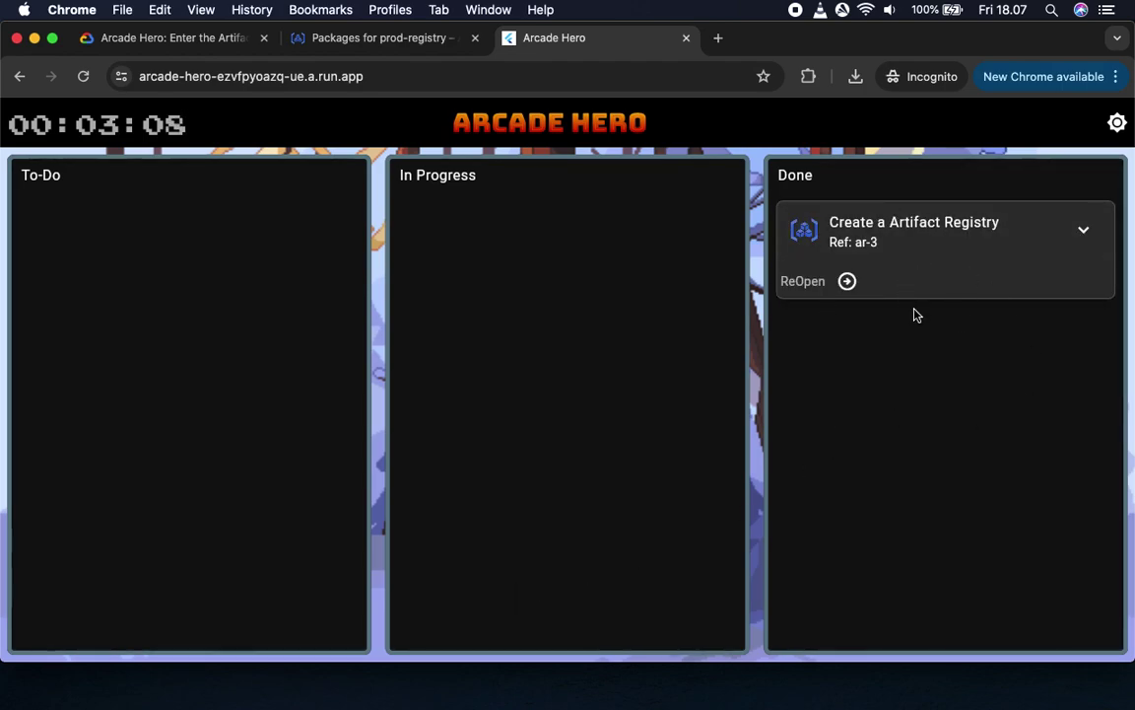
pyautogui.click(379, 42)
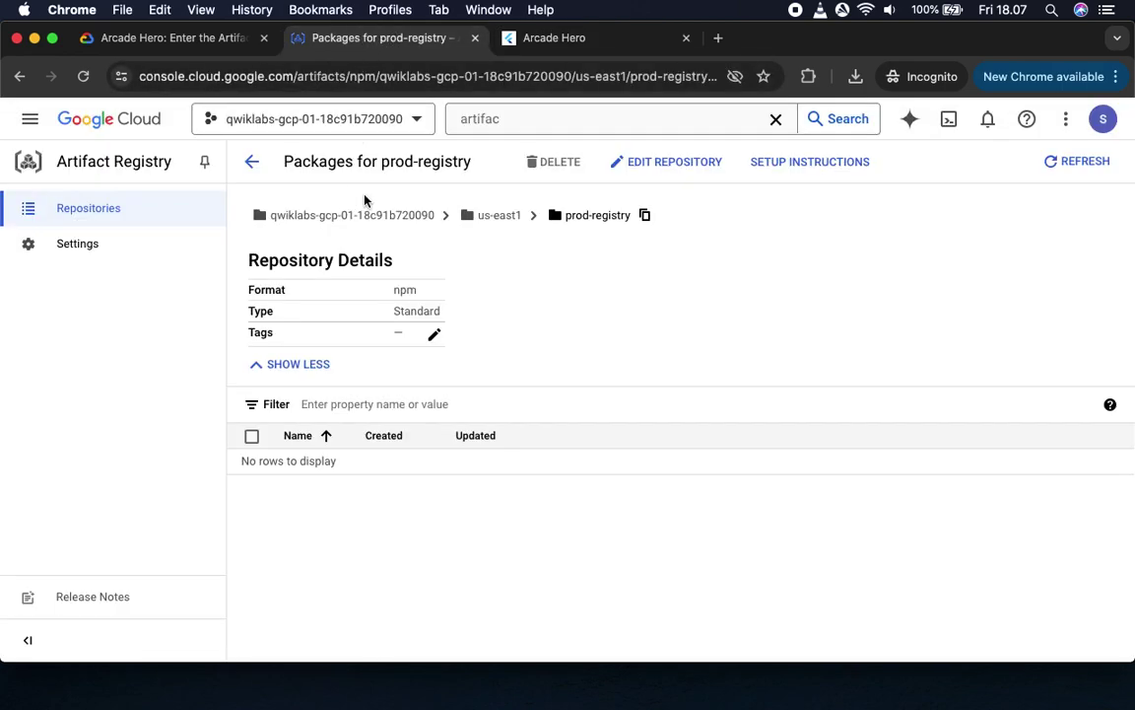
# - Return to the lab page, end the lab and submit a five-star satisfaction rating
pyautogui.click(101, 37)
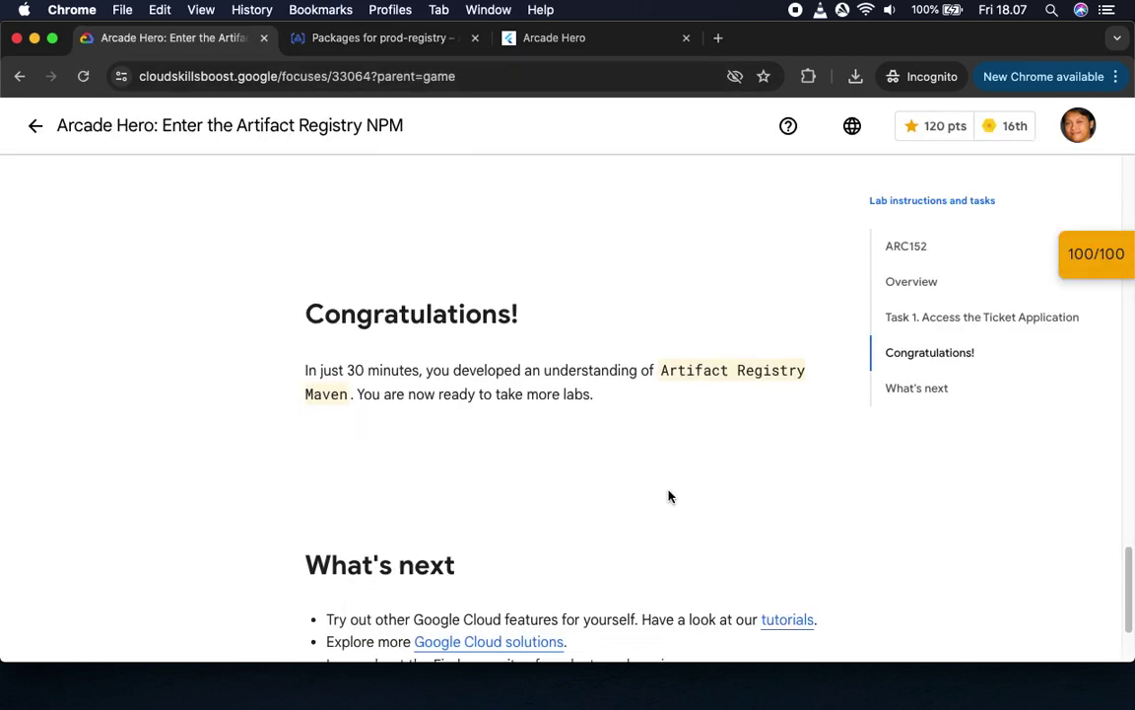
pyautogui.scroll(-3, 668, 496)
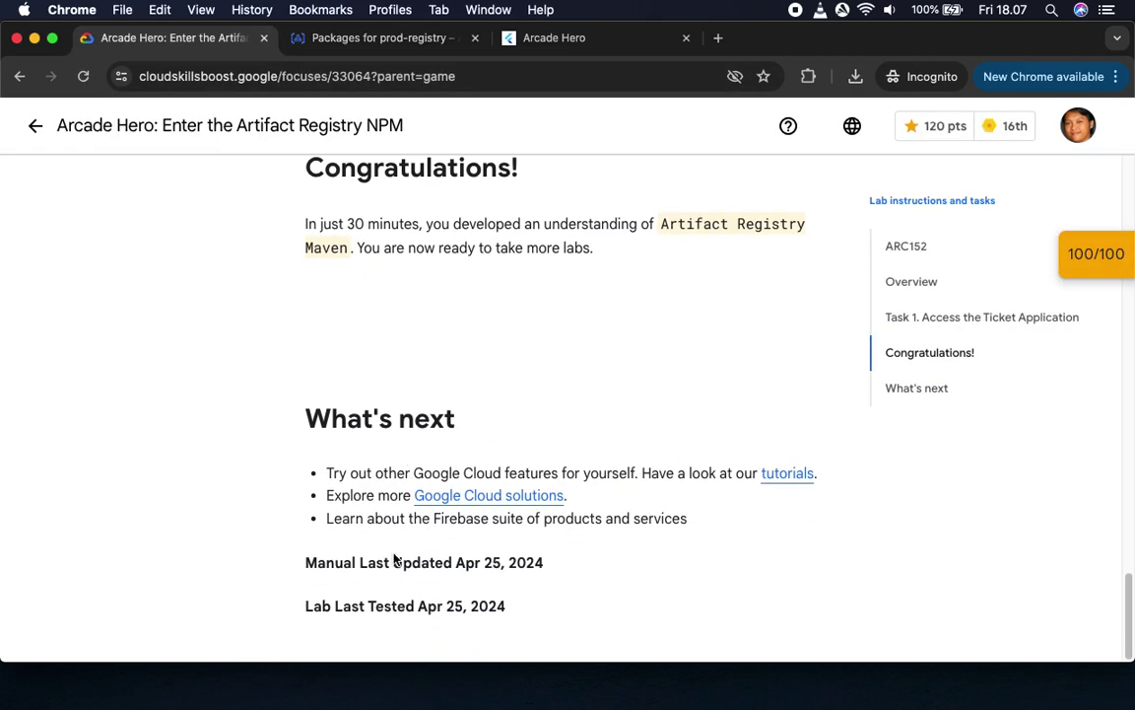
pyautogui.click(903, 253)
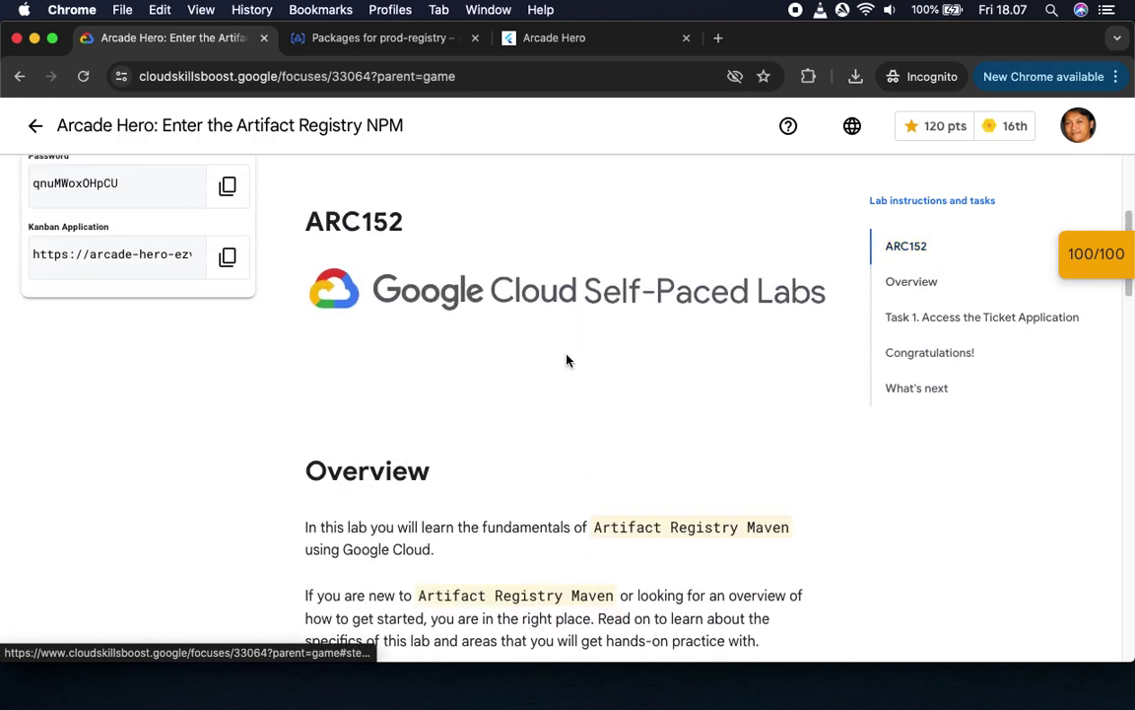
pyautogui.scroll(5, 568, 361)
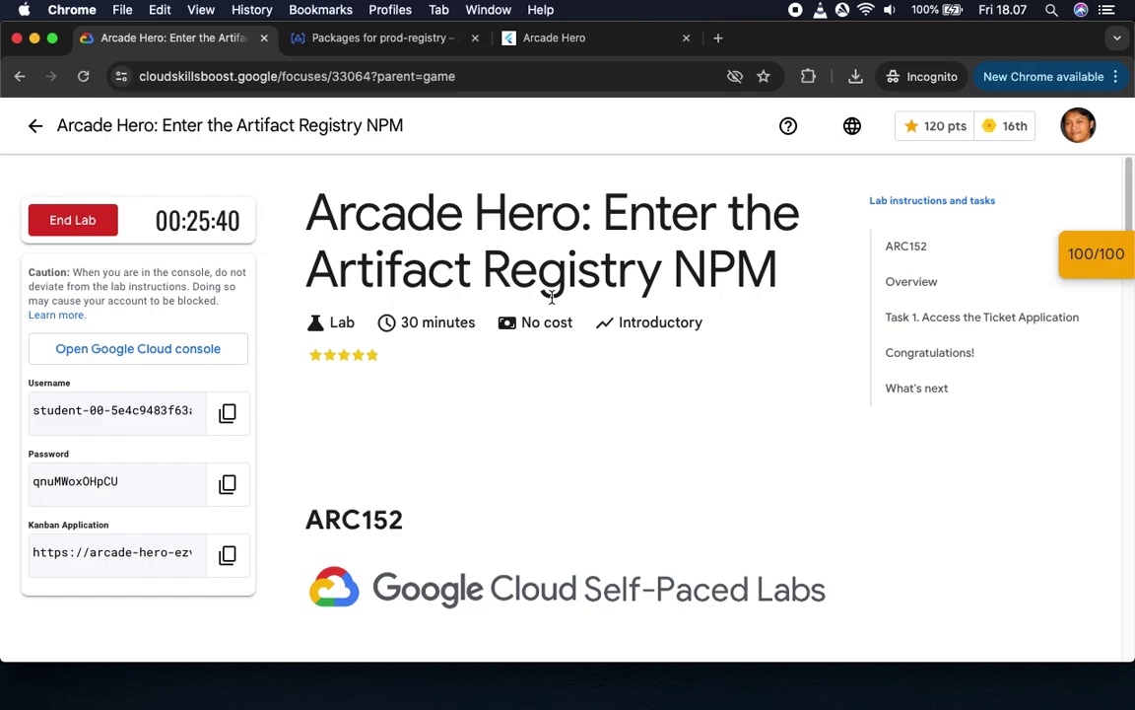
pyautogui.click(79, 220)
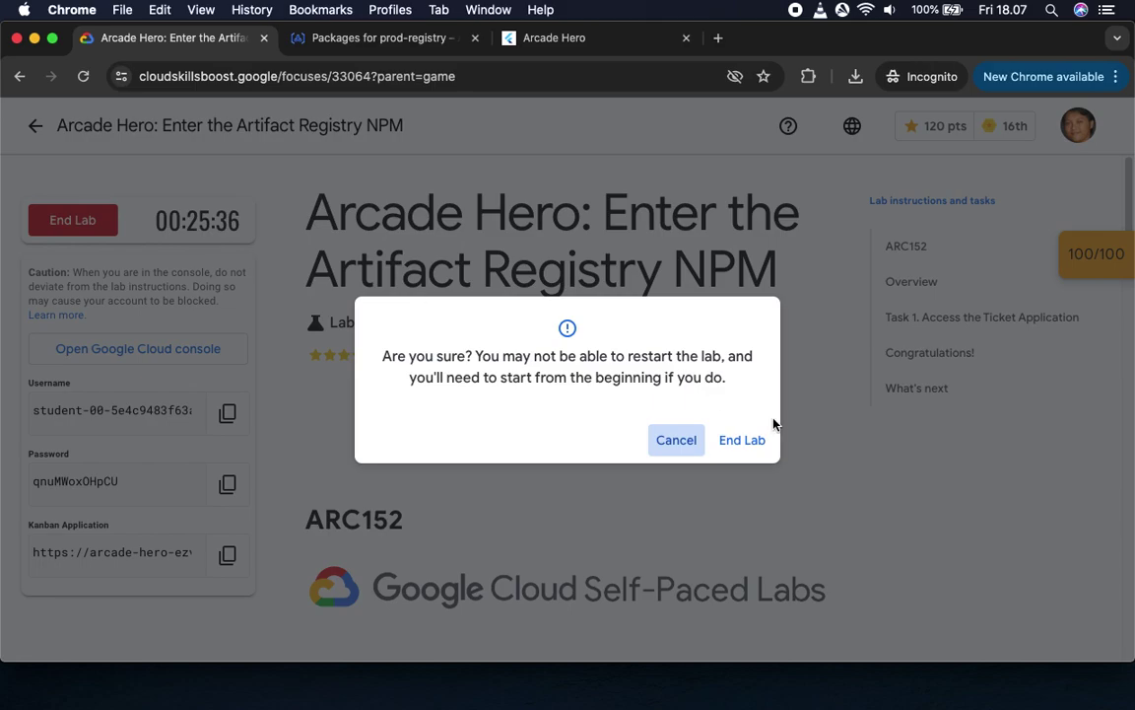
pyautogui.click(757, 436)
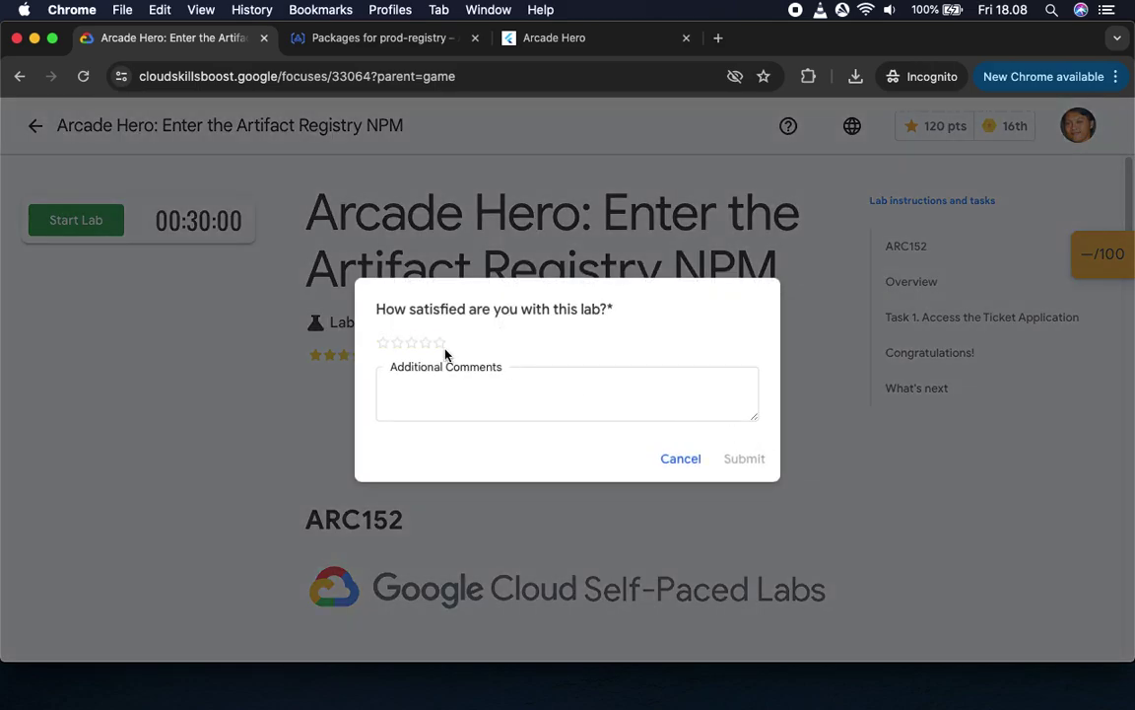
pyautogui.click(442, 345)
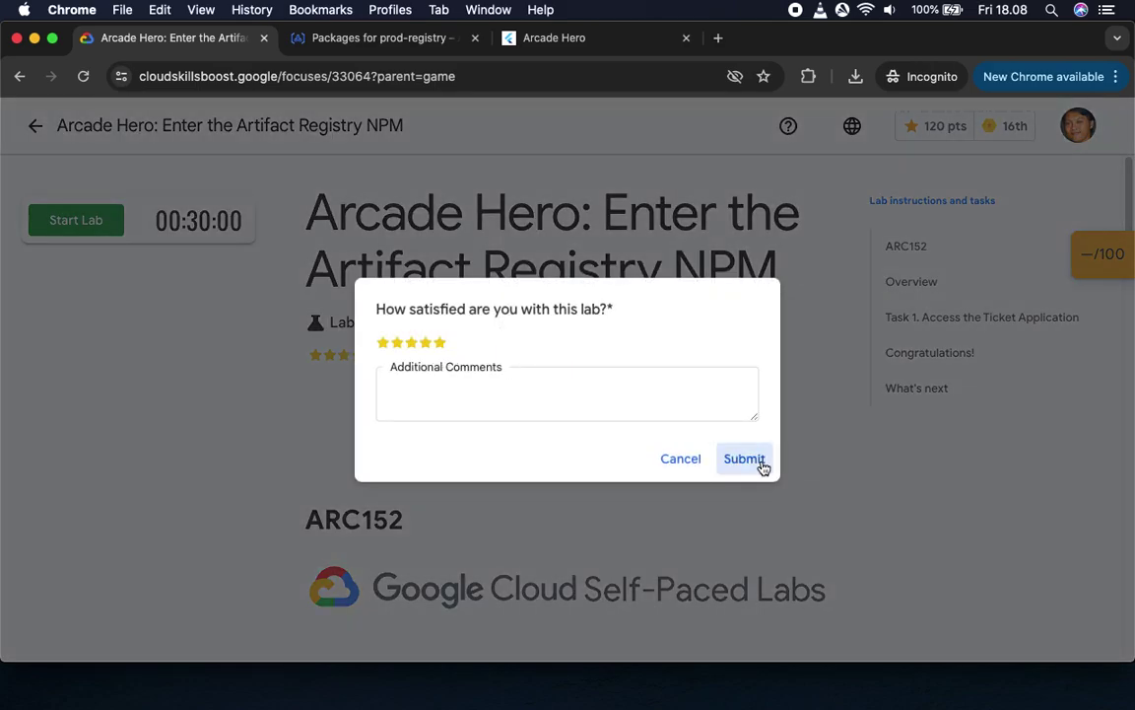
pyautogui.click(744, 459)
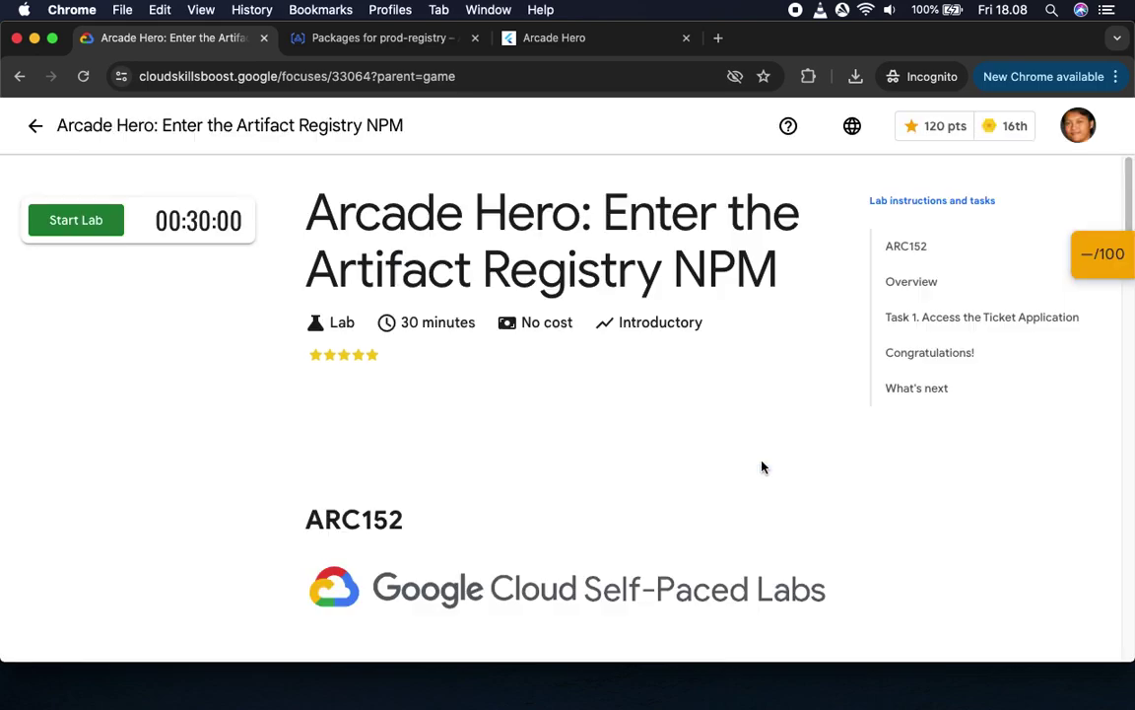